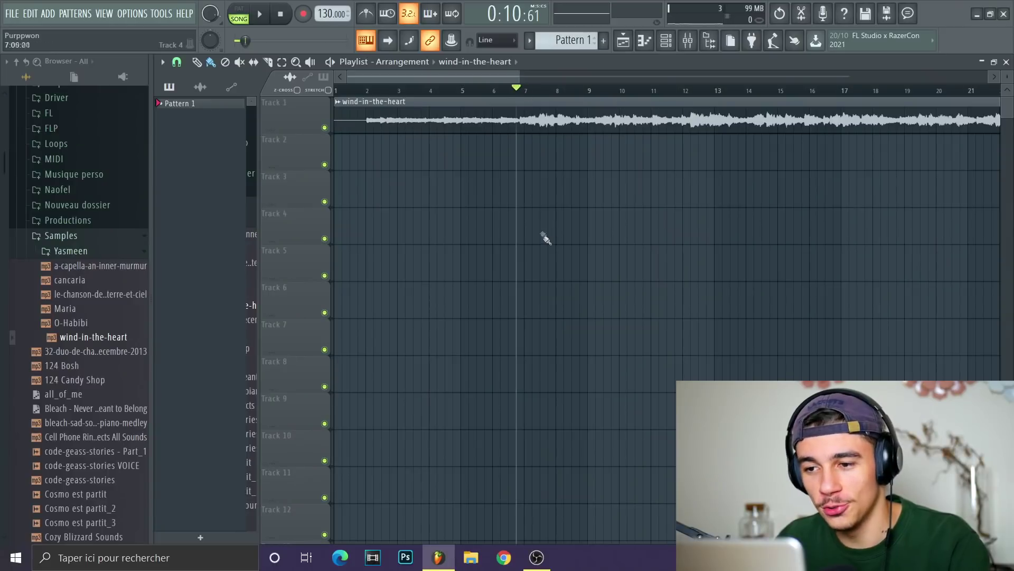
Play the wind-in-the-heart sample on Track 1 to hear its intro
key(space)
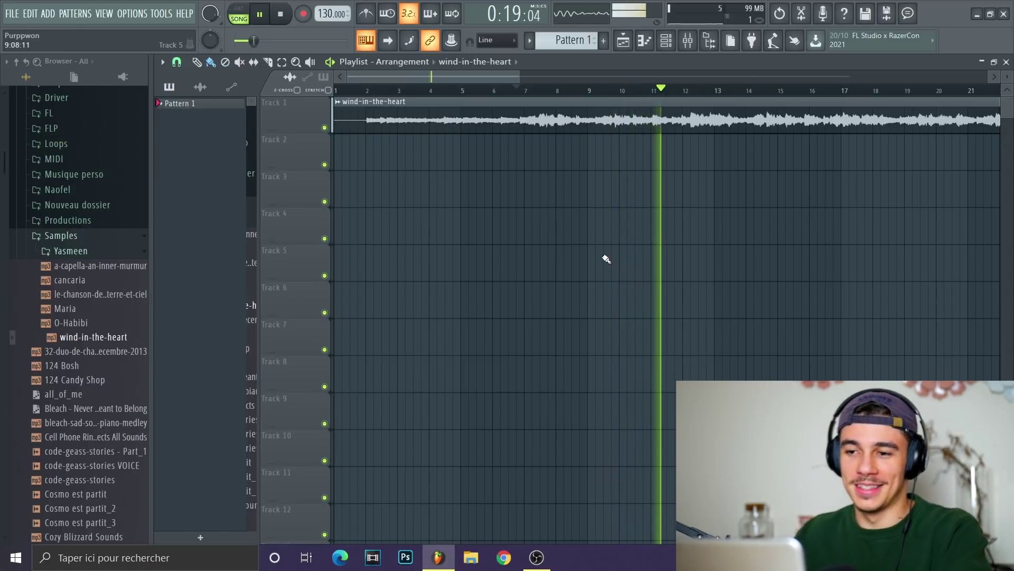
key(space)
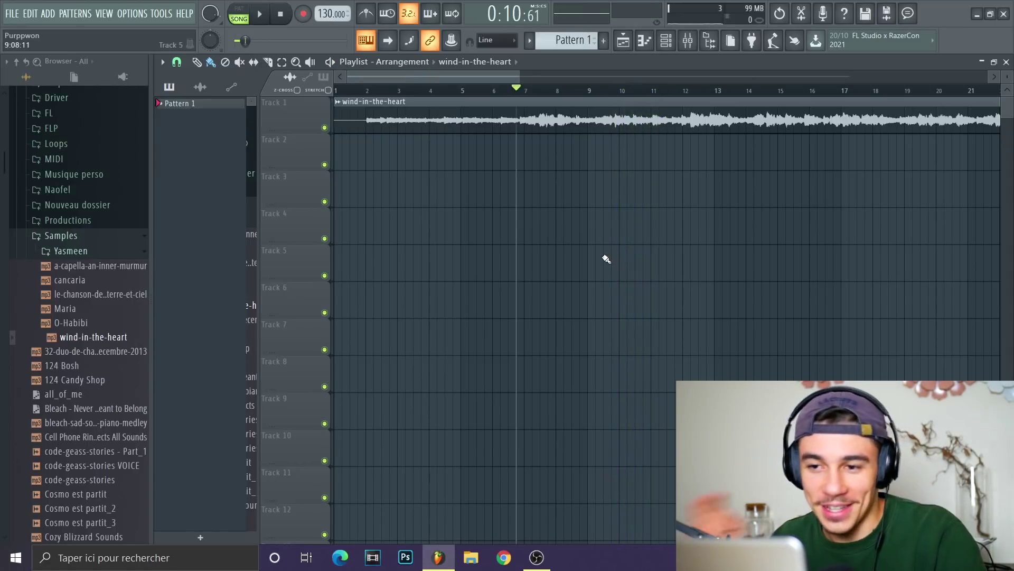
Trim the silent start of the wind-in-the-heart clip, align it to bar 1 and set the project tempo to 108 BPM
drag(260, 235, 541, 256)
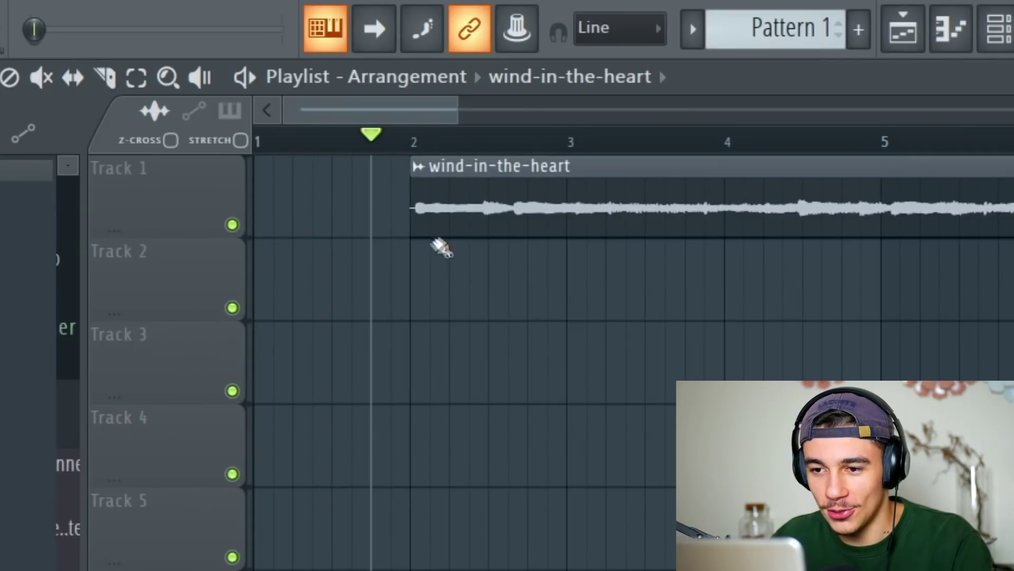
scroll(415, 242, up, 6)
scroll(398, 239, up, 3)
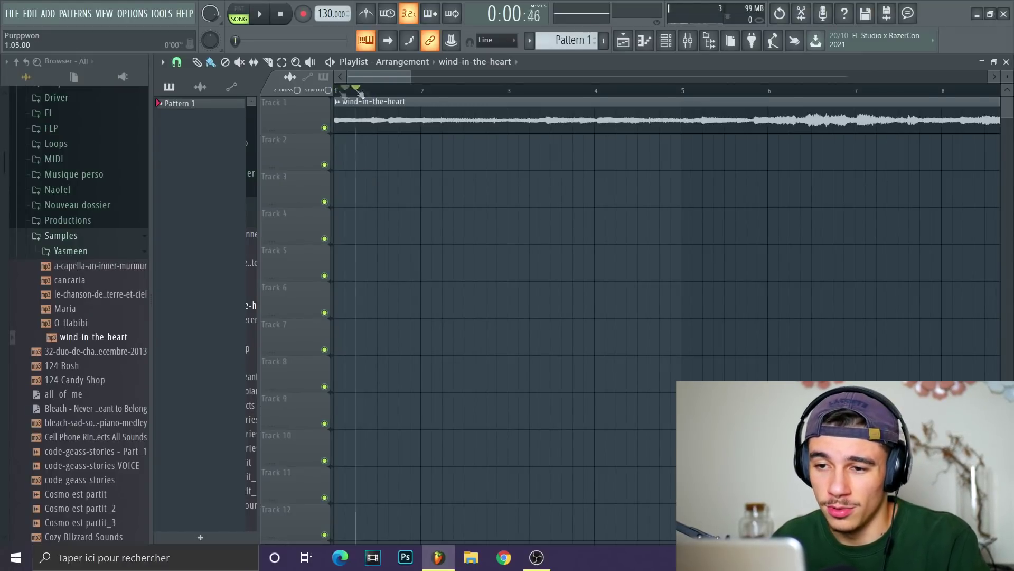
drag(359, 94, 335, 93)
scroll(342, 132, up, 3)
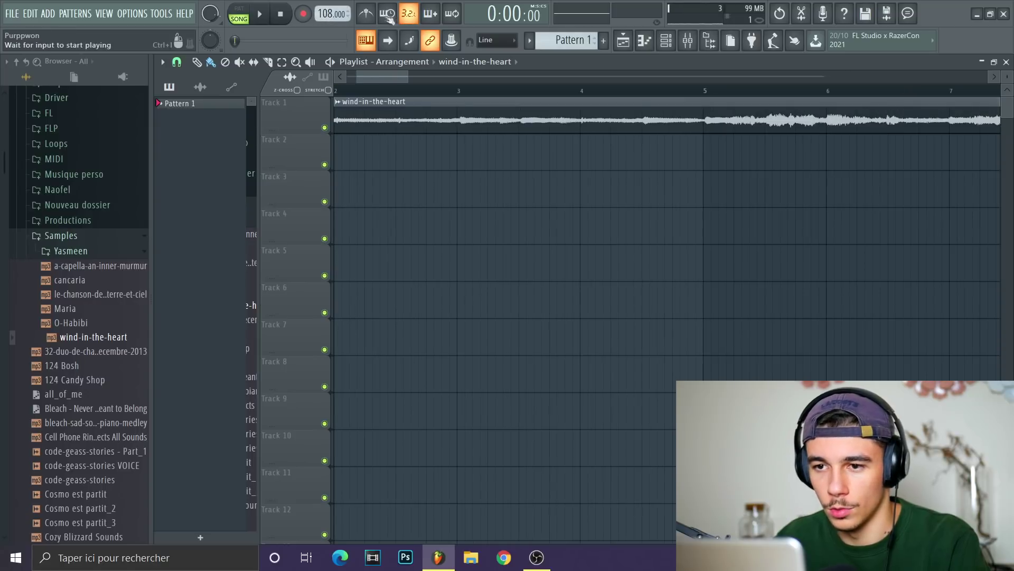
Play the trimmed sample with the metronome on to check its timing against the grid
key(space)
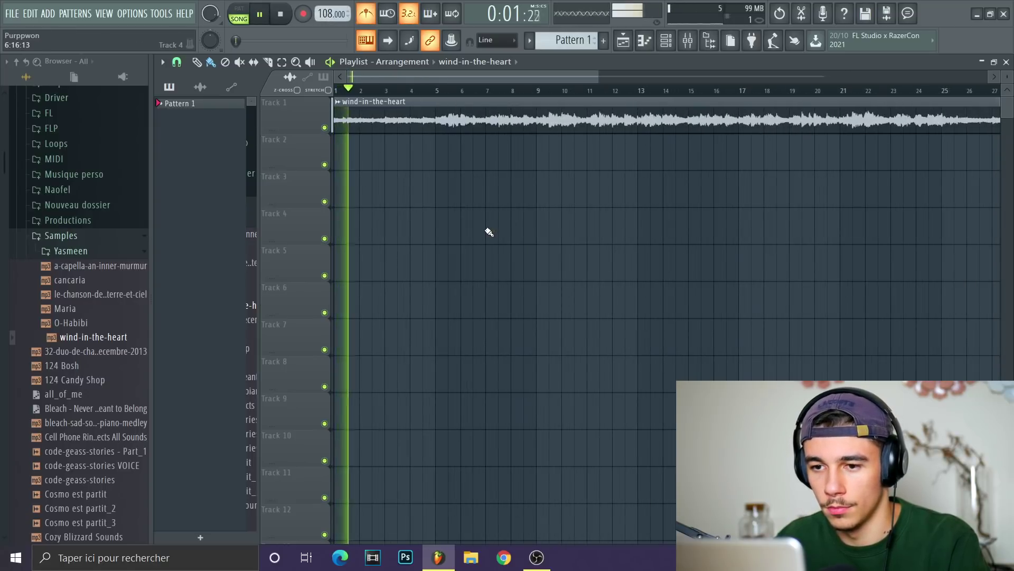
scroll(348, 217, up, 2)
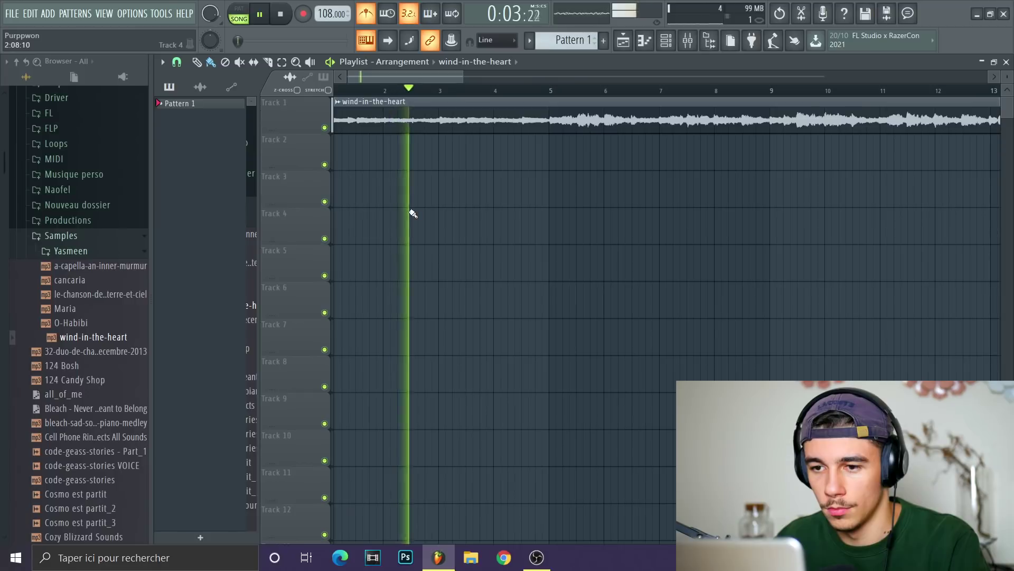
key(space)
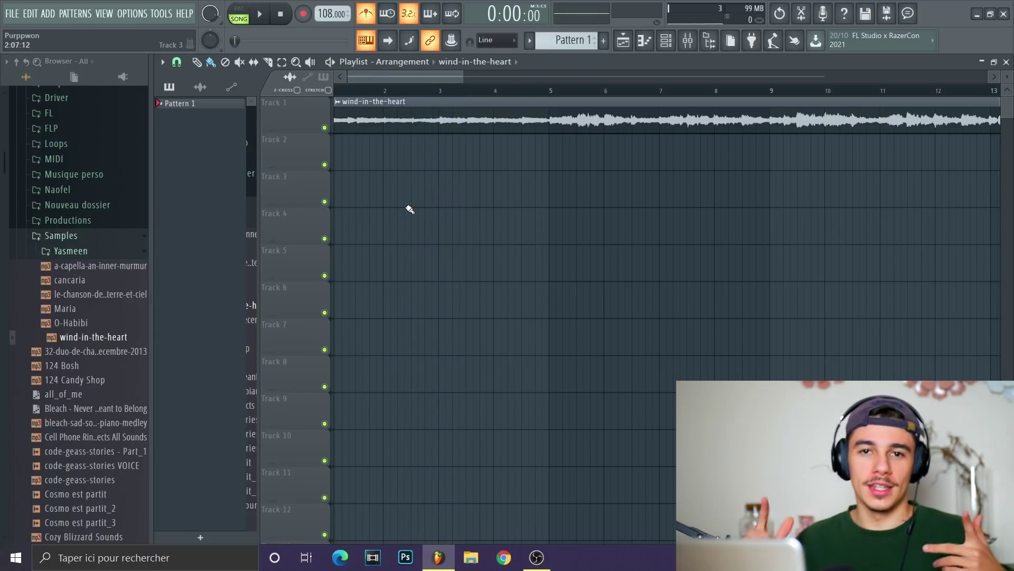
Slice the wind-in-the-heart clip at bar 5
scroll(338, 140, up, 1)
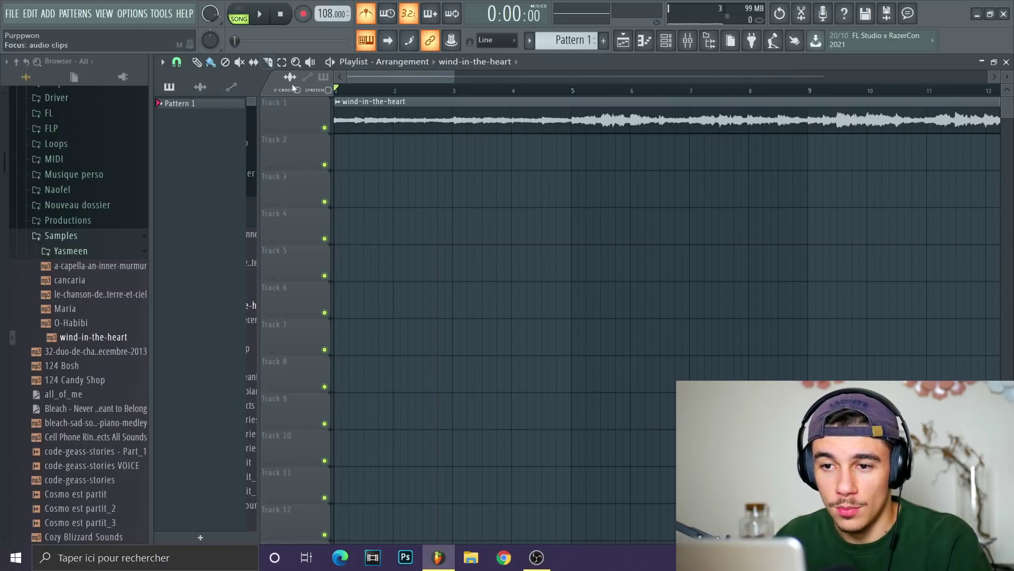
scroll(523, 126, up, 3)
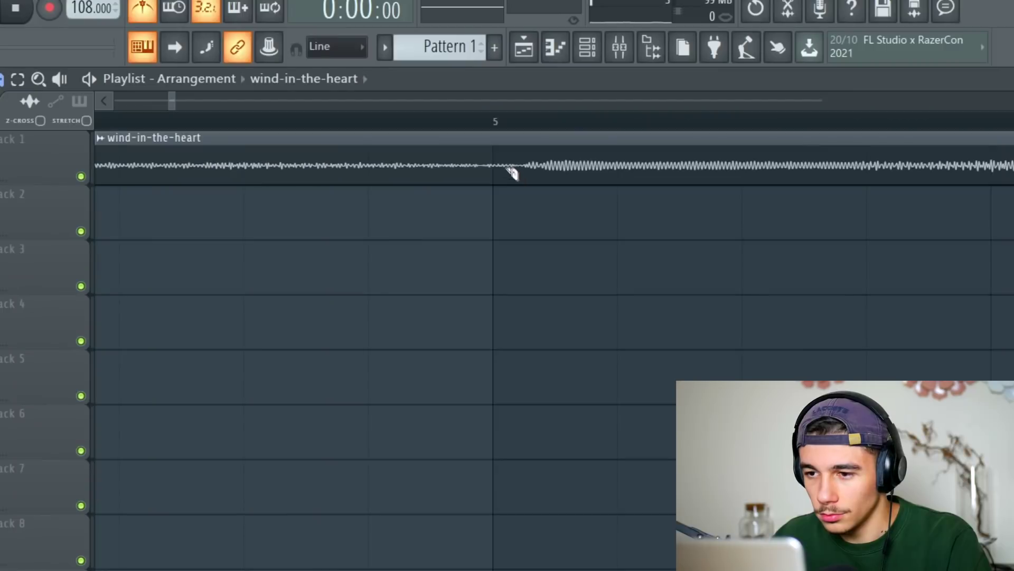
scroll(530, 208, down, 3)
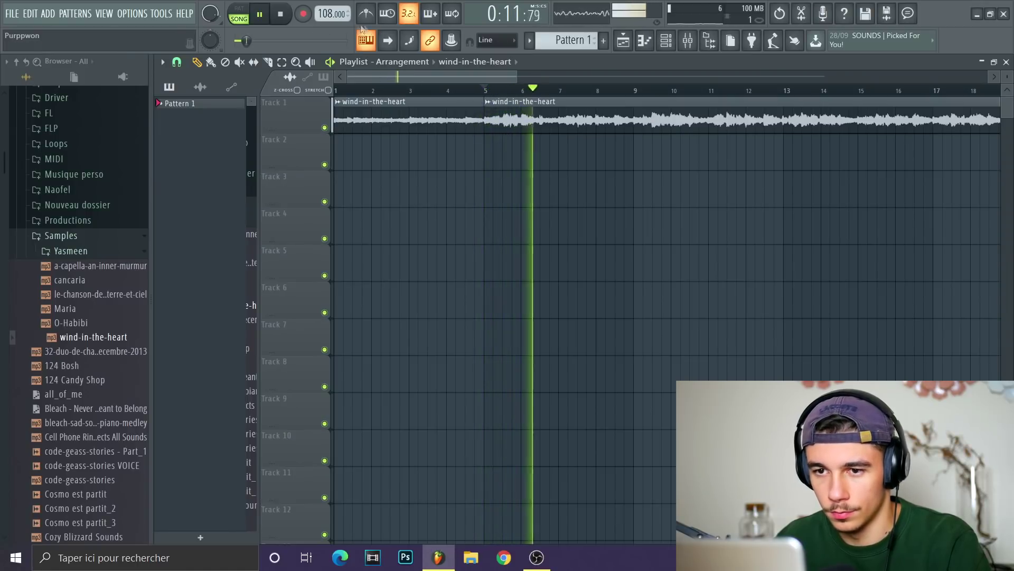
Listen up to the end of the second phrase and slice the wind-in-the-heart clip at bar 9
scroll(611, 147, up, 2)
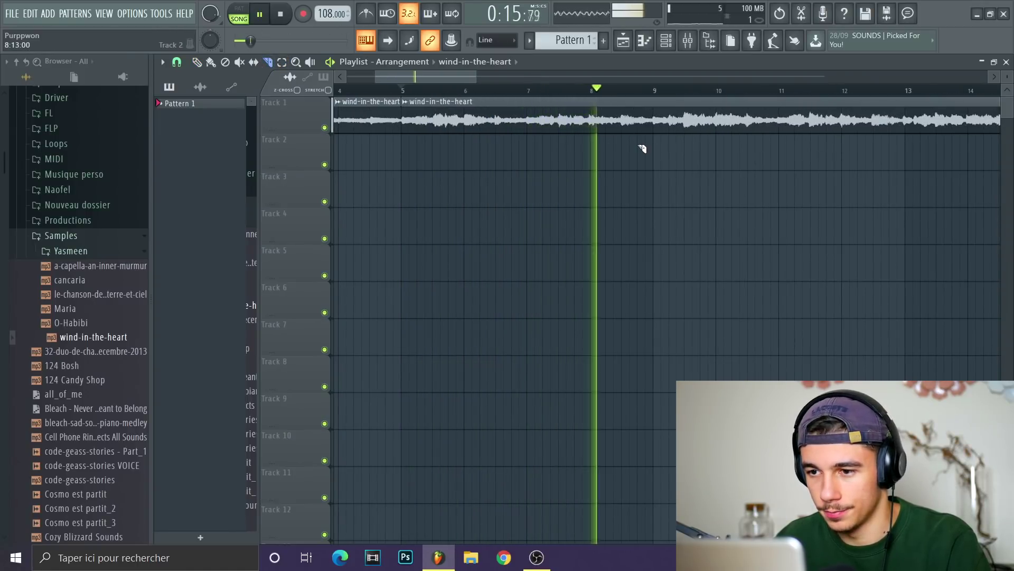
scroll(624, 157, up, 2)
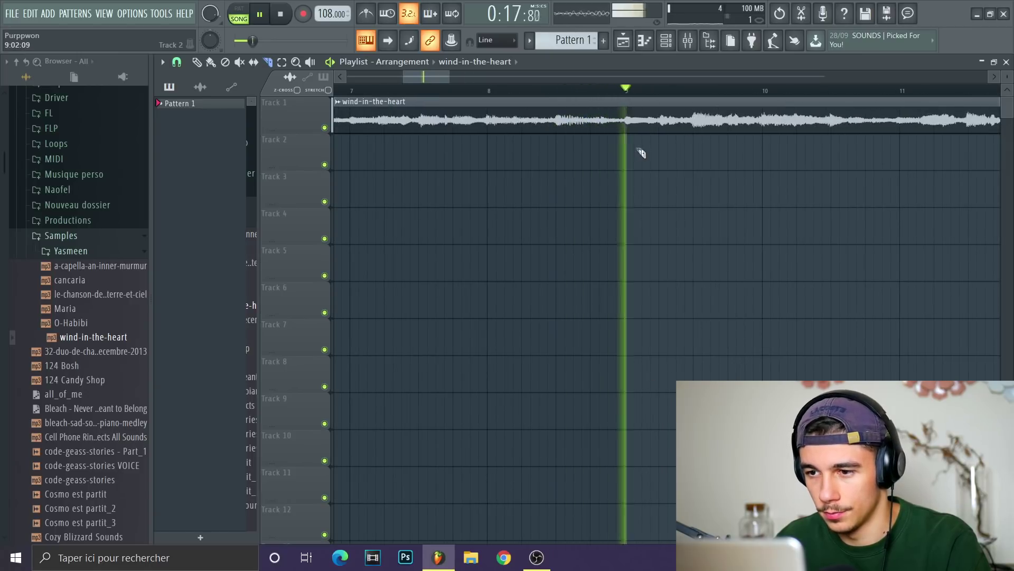
key(space)
scroll(634, 133, up, 2)
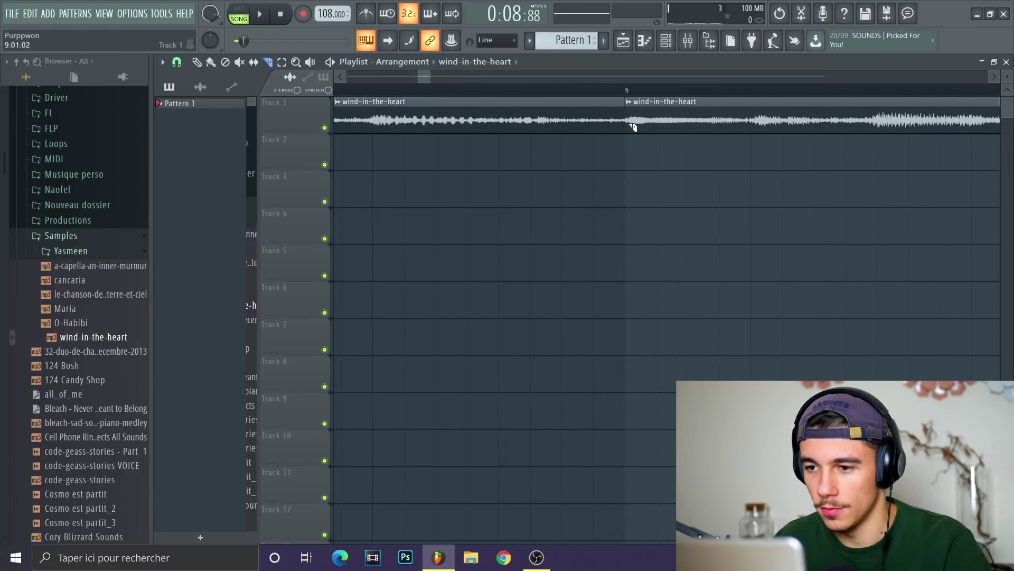
Move the clip that follows the bar 9 cut to bar 10 and play the end of the second segment from bar 8
scroll(646, 158, down, 5)
click(198, 62)
drag(639, 126, 677, 127)
scroll(675, 128, up, 2)
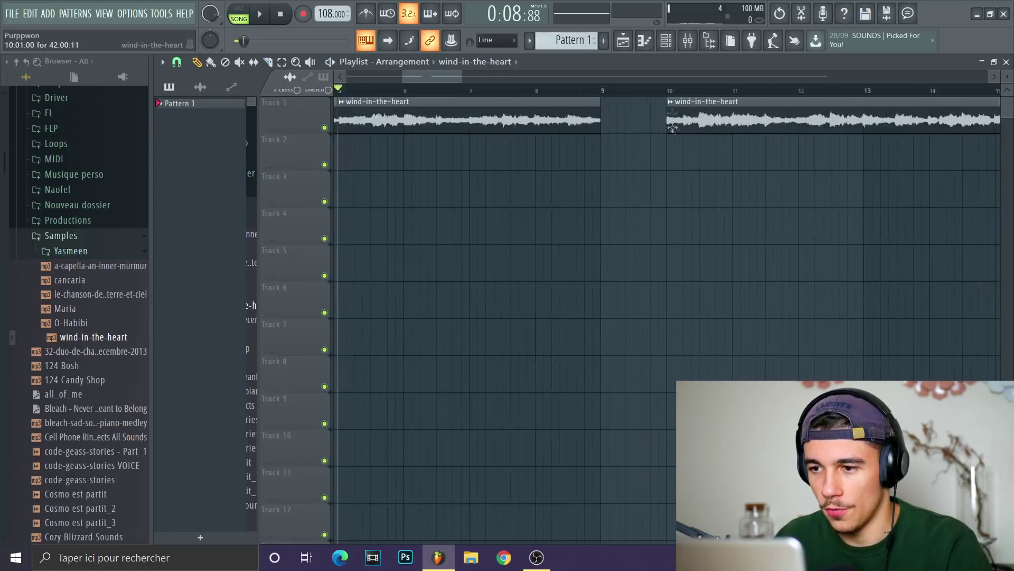
click(669, 90)
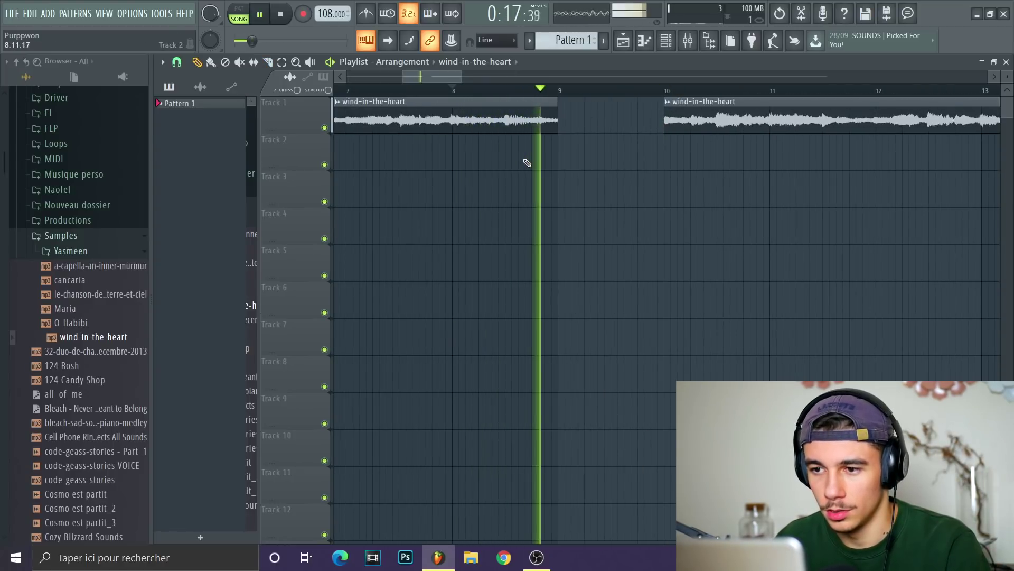
key(space)
Save the first segment, at bar 1, as a separate edited sample named wind-in-the-heart - HARP SOLO
scroll(667, 134, down, 2)
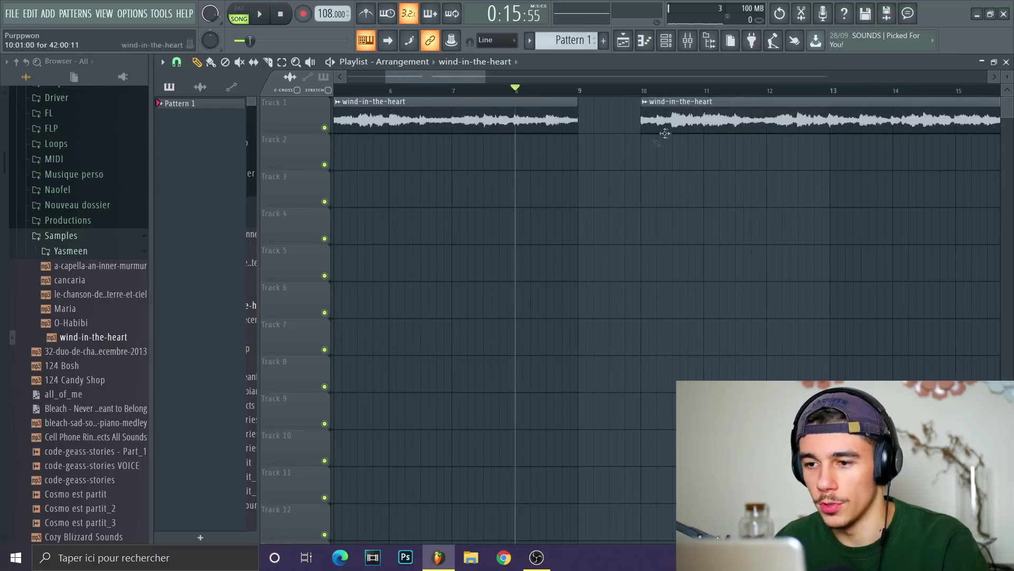
scroll(667, 133, down, 3)
click(333, 91)
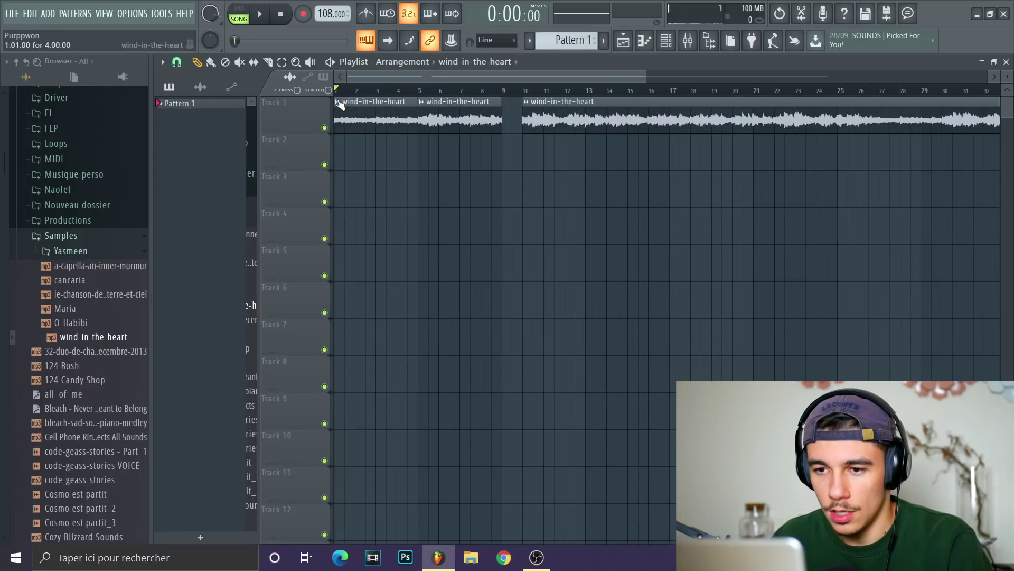
click(341, 105)
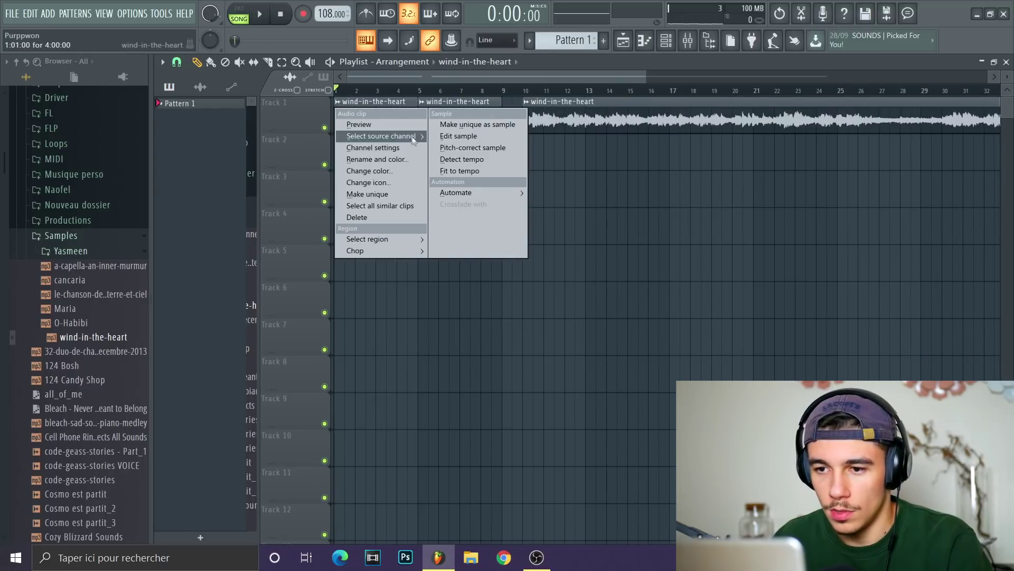
click(452, 137)
text(RP SO)
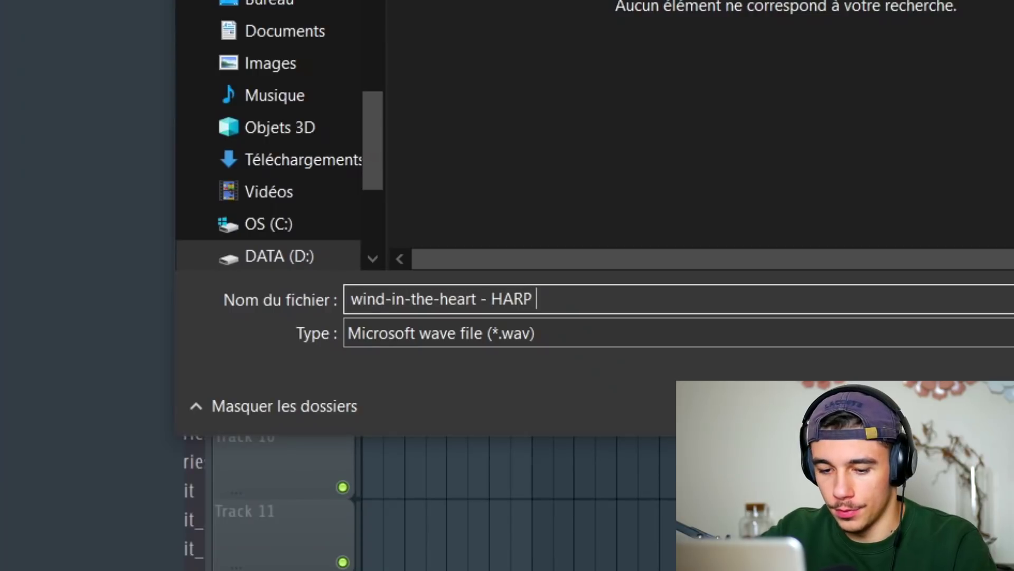
text(LO)
key(Return)
Make the second segment, at bar 5, a unique sample named wind-in-the-heart - Iniessa de my oden
click(421, 104)
mouse_move(476, 125)
click(533, 124)
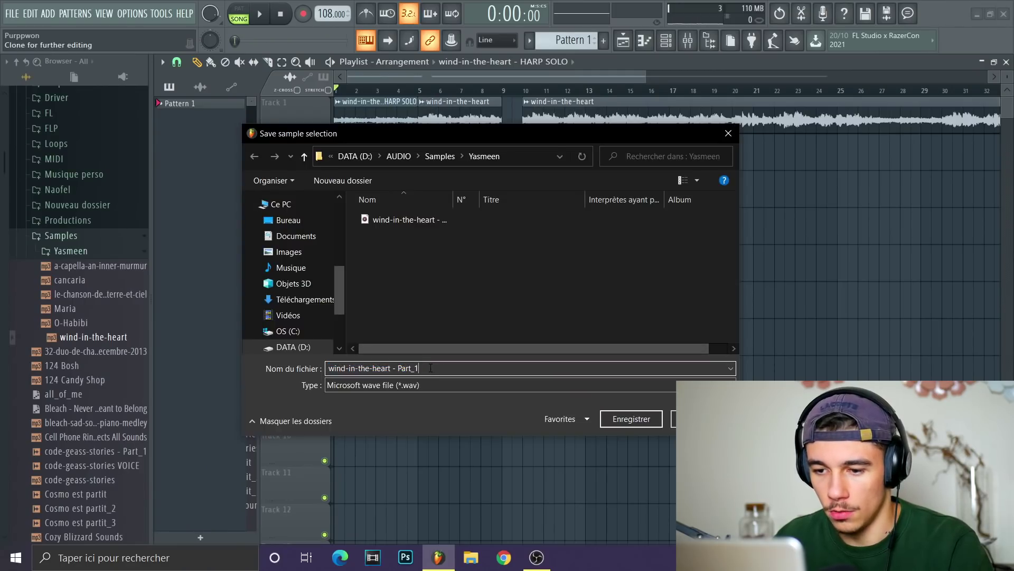
drag(409, 368, 398, 368)
text(Iniessa de my ode)
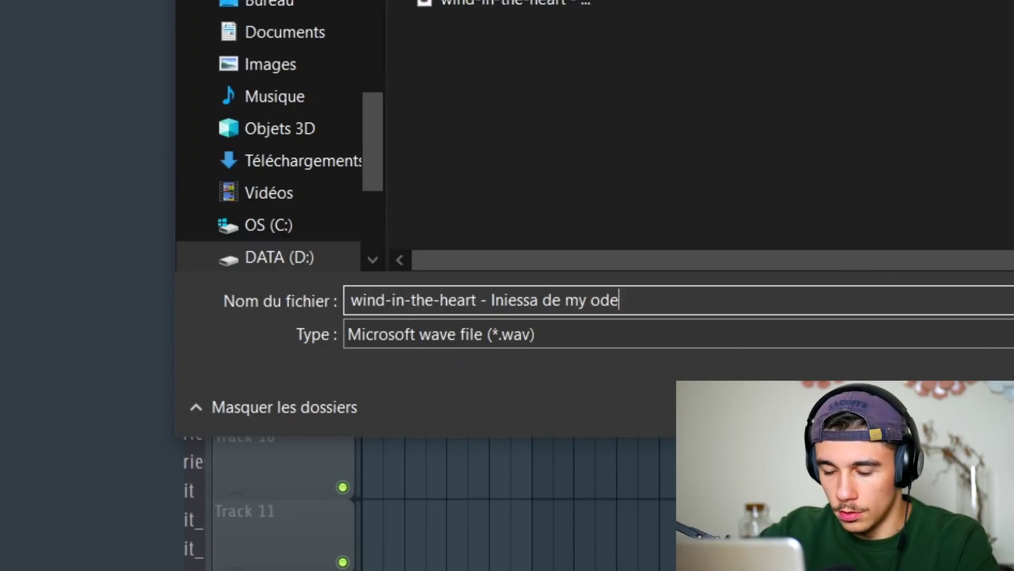
key(Return)
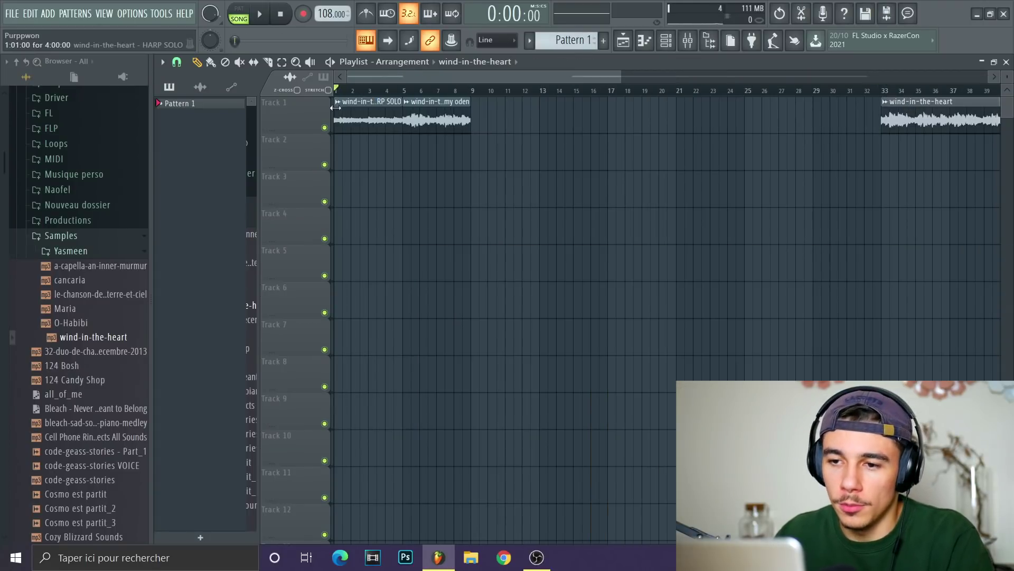
Open the channel settings of the HARP SOLO clip
click(337, 102)
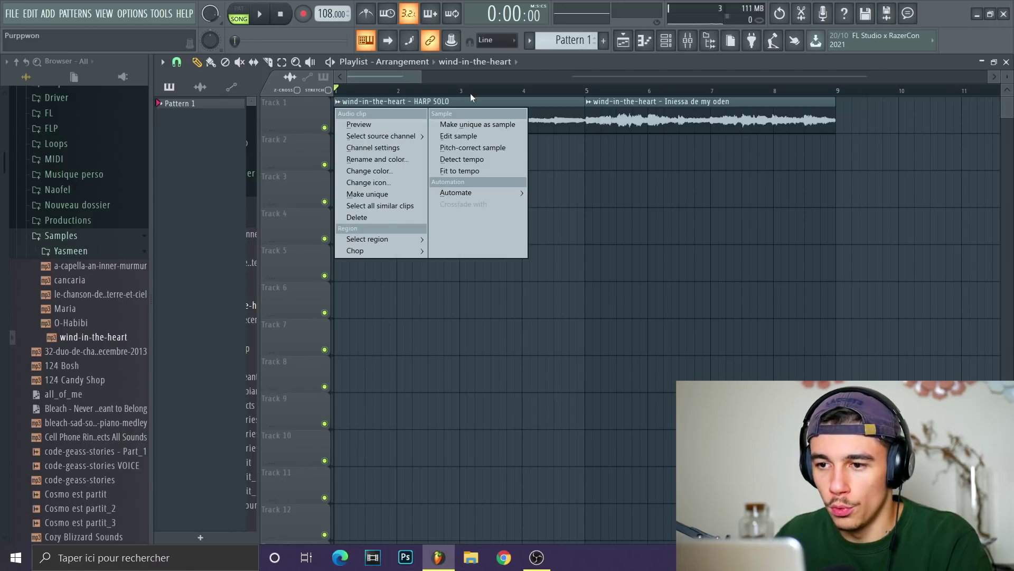
click(554, 105)
double_click(552, 102)
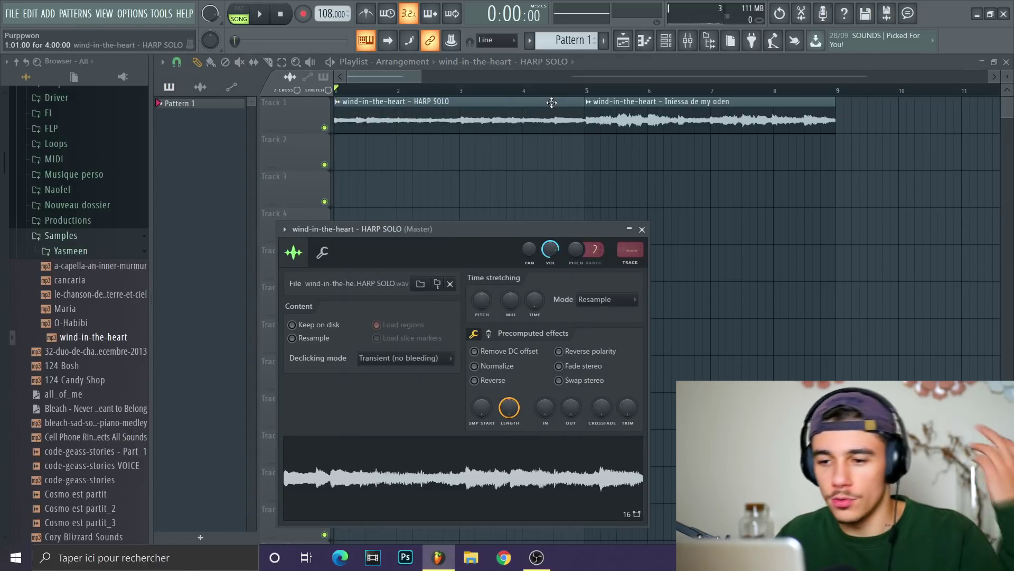
drag(527, 227, 512, 166)
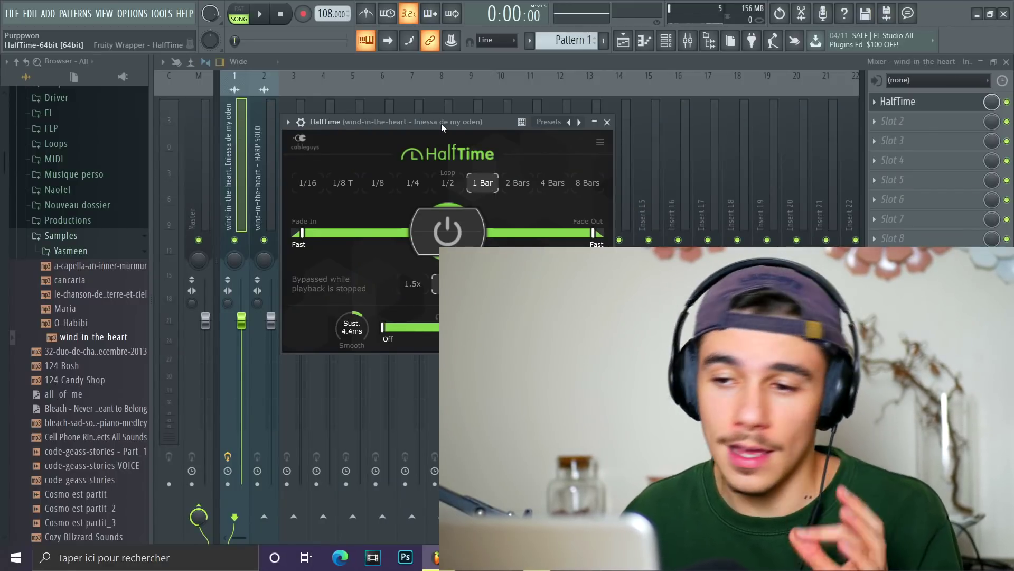
Set HalfTime on the Iniessa de my oden mixer track to a 1/2 loop in 1.5x mode and close it
drag(442, 123, 450, 120)
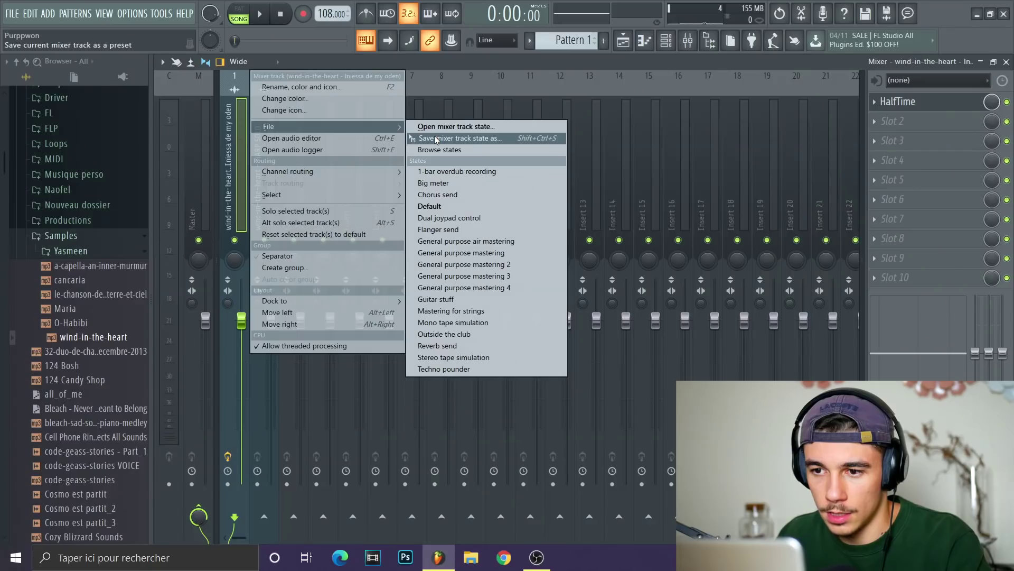
click(426, 138)
drag(260, 166, 260, 166)
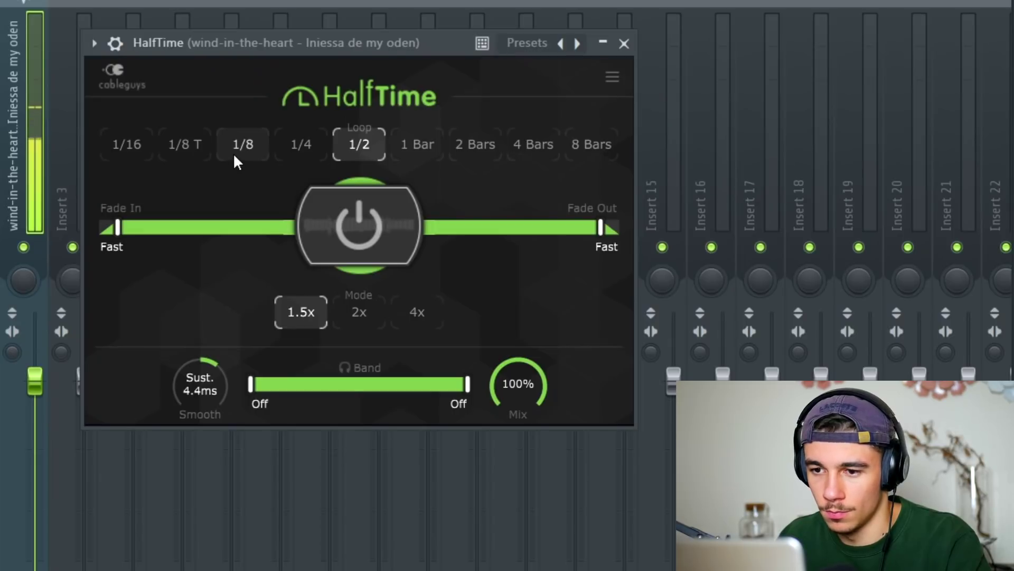
click(625, 44)
Delete the HalfTime effect from slot 1 of mixer track 2
click(875, 103)
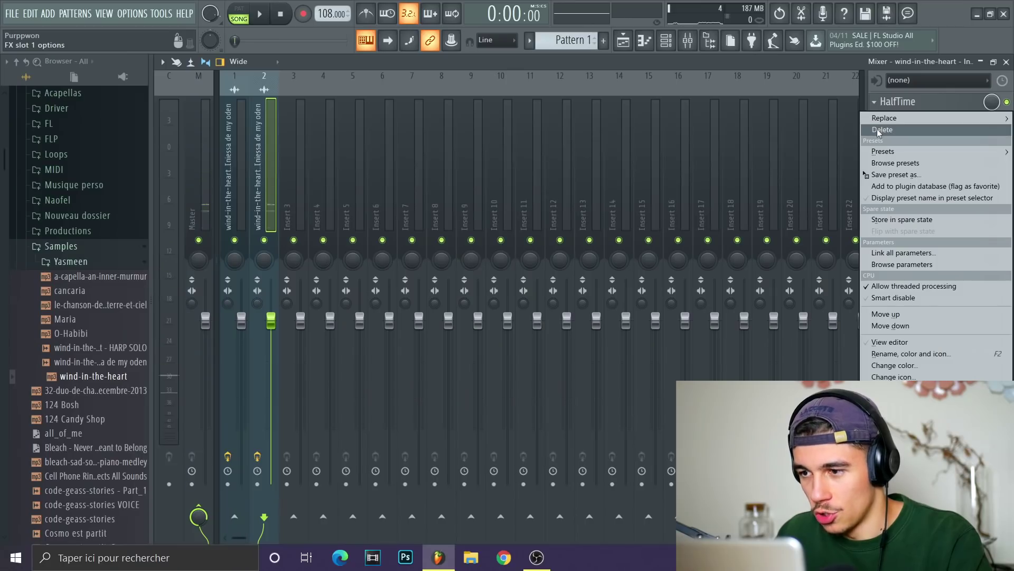
click(880, 133)
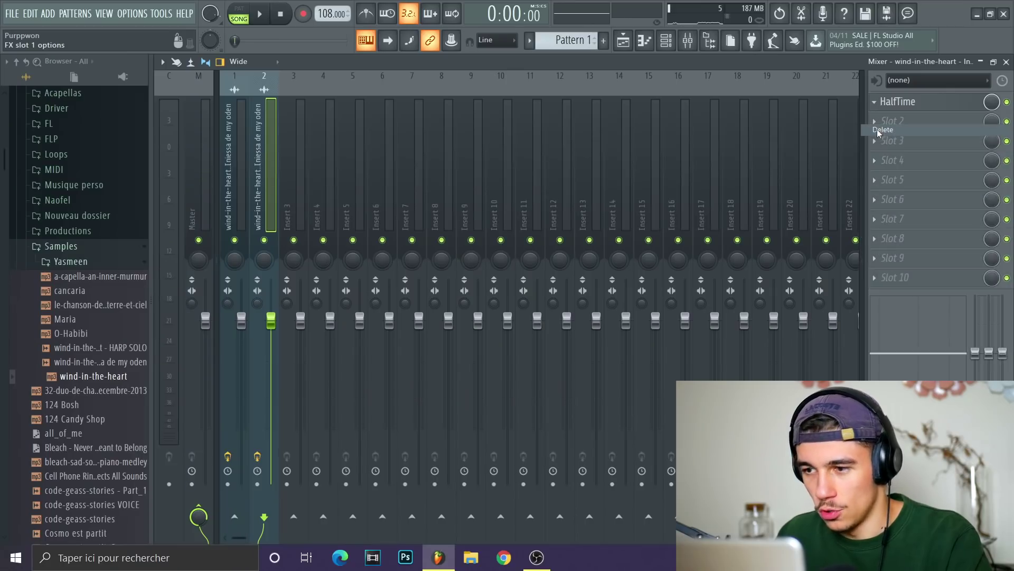
Open the HARP SOLO channel from the channel rack and lower its time-stretching pitch
click(665, 40)
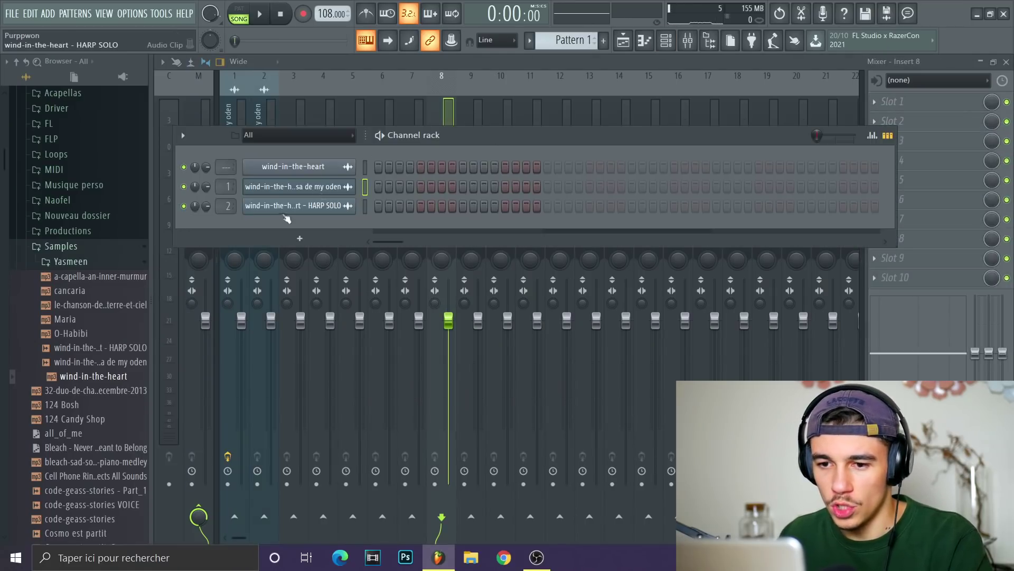
click(286, 206)
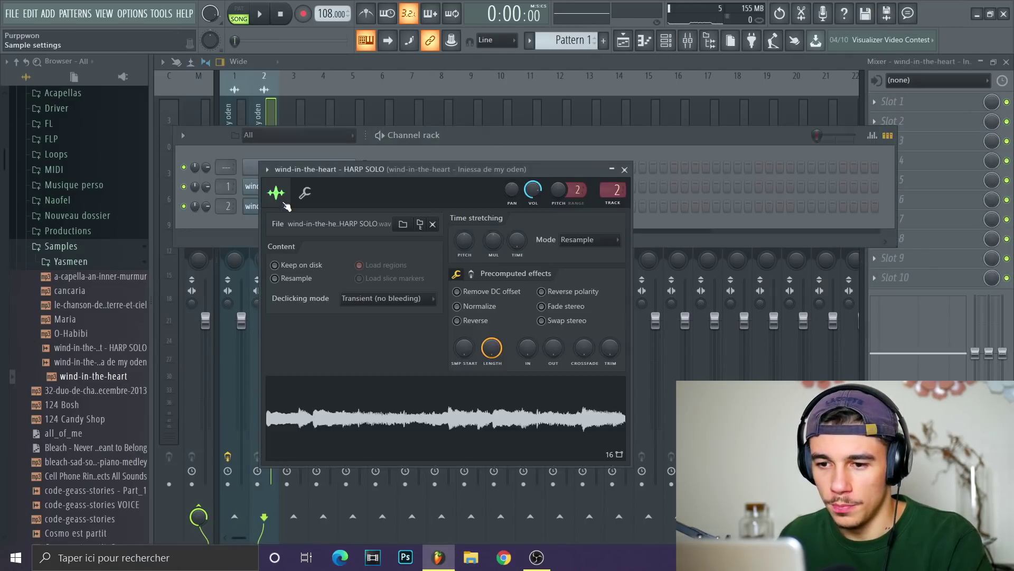
drag(464, 241, 464, 250)
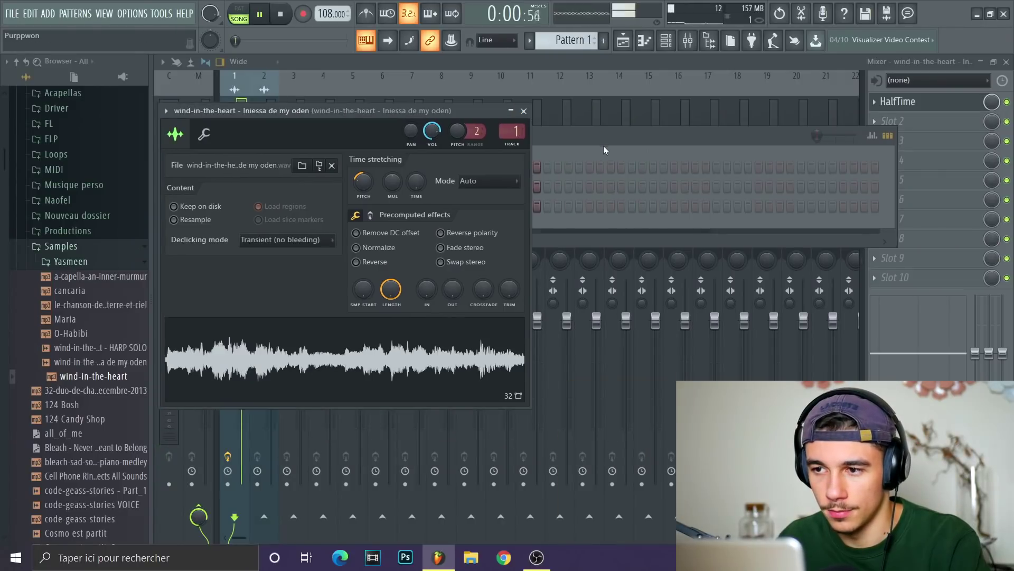
Play the pitched-down clips and open the channel settings of the Iniessa de my oden sample
key(space)
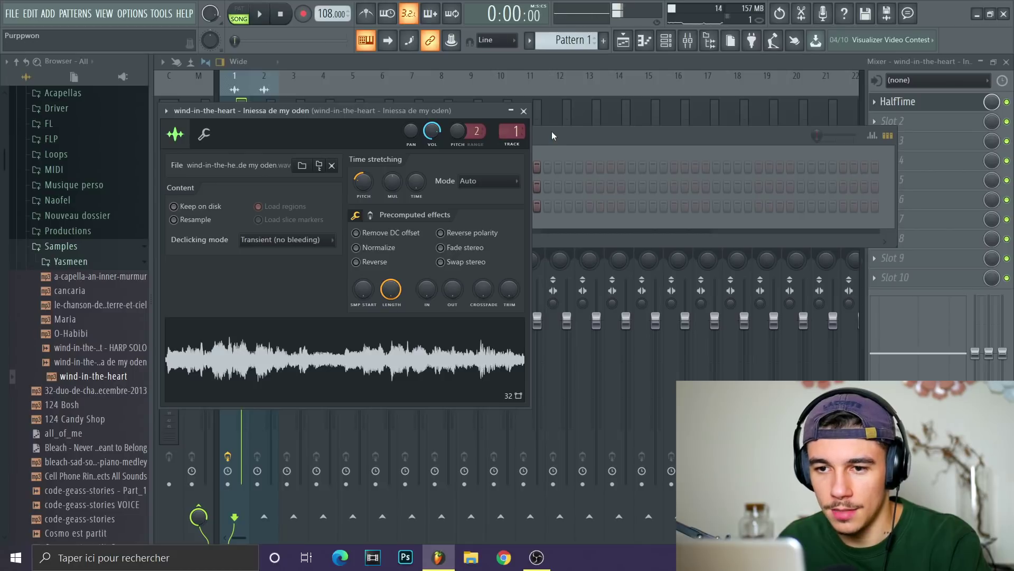
click(551, 131)
click(317, 208)
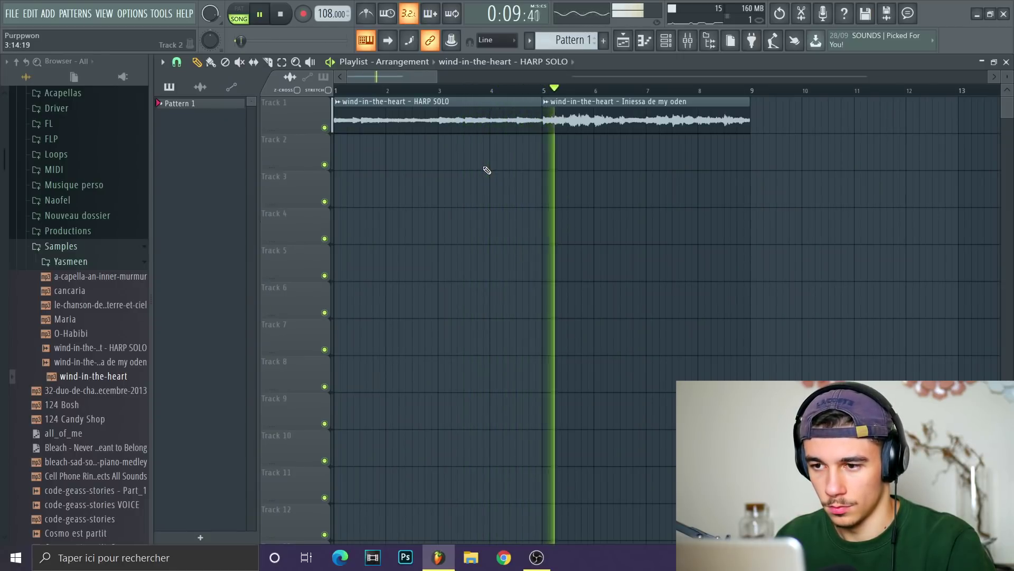
double_click(593, 106)
key(space)
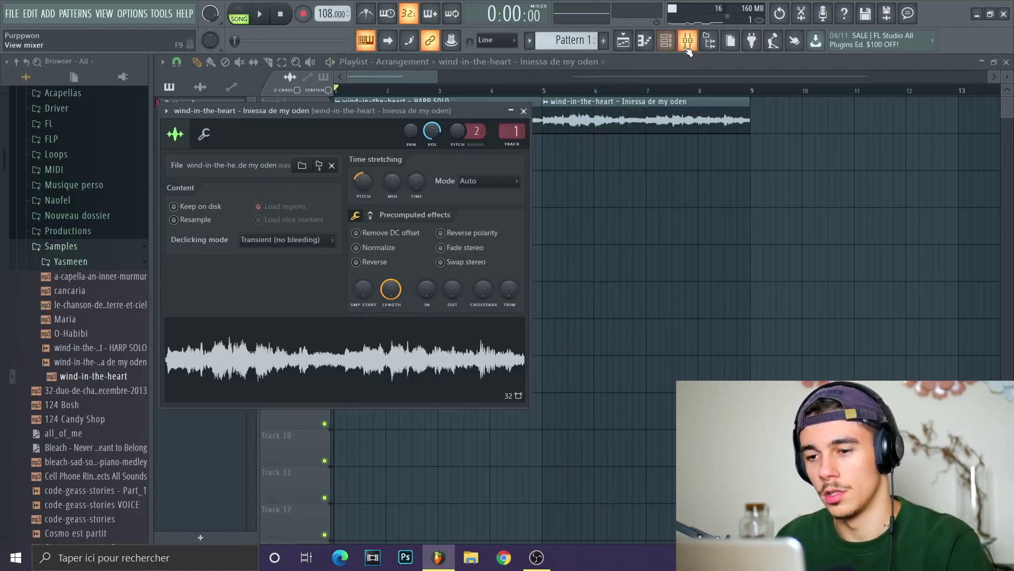
Delete the HalfTime effect from slot 1 of the Iniessa de my oden mixer track
click(688, 40)
click(875, 102)
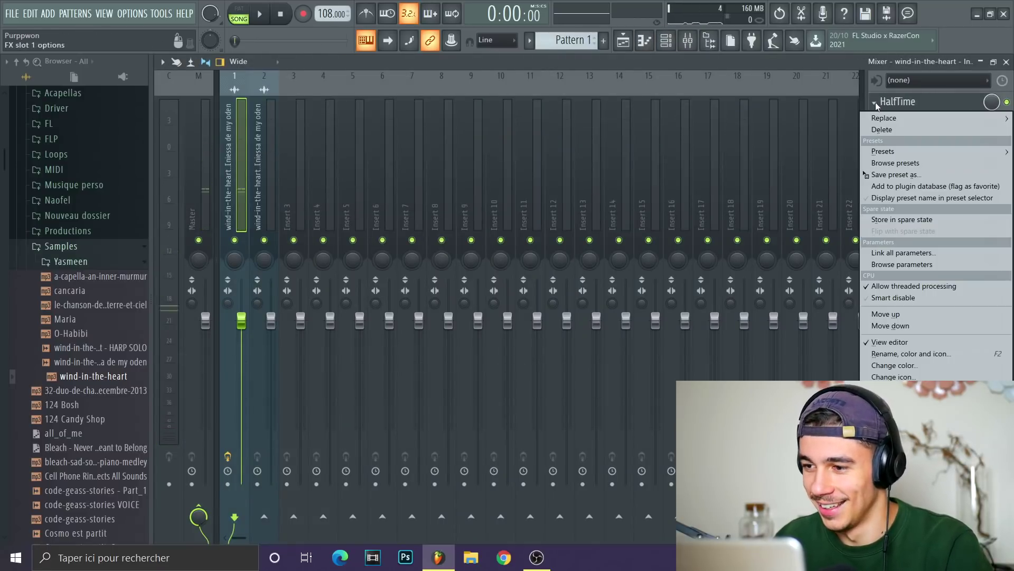
click(897, 130)
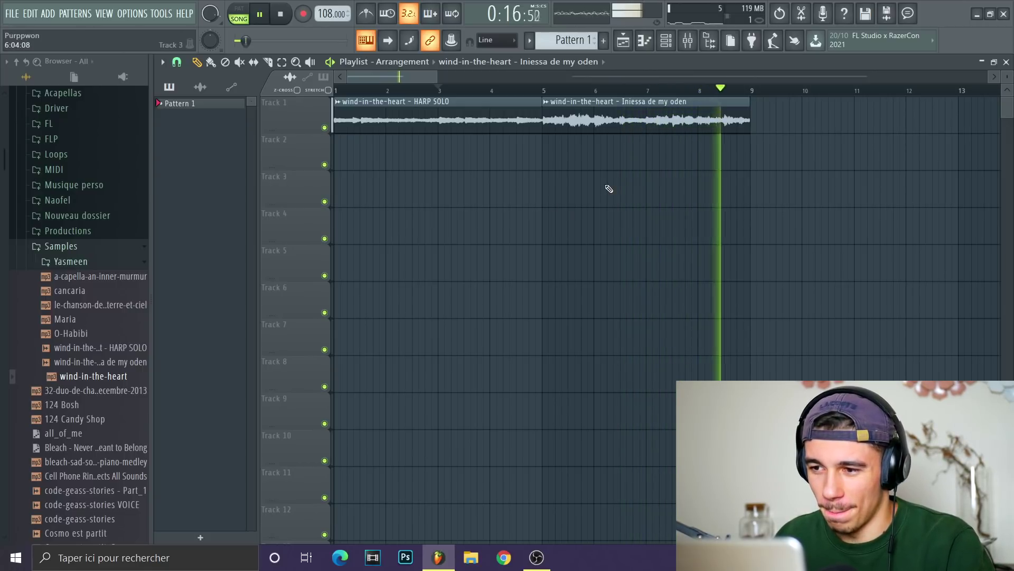
Play back the HARP SOLO and Iniessa de my oden clips without HalfTime
key(space)
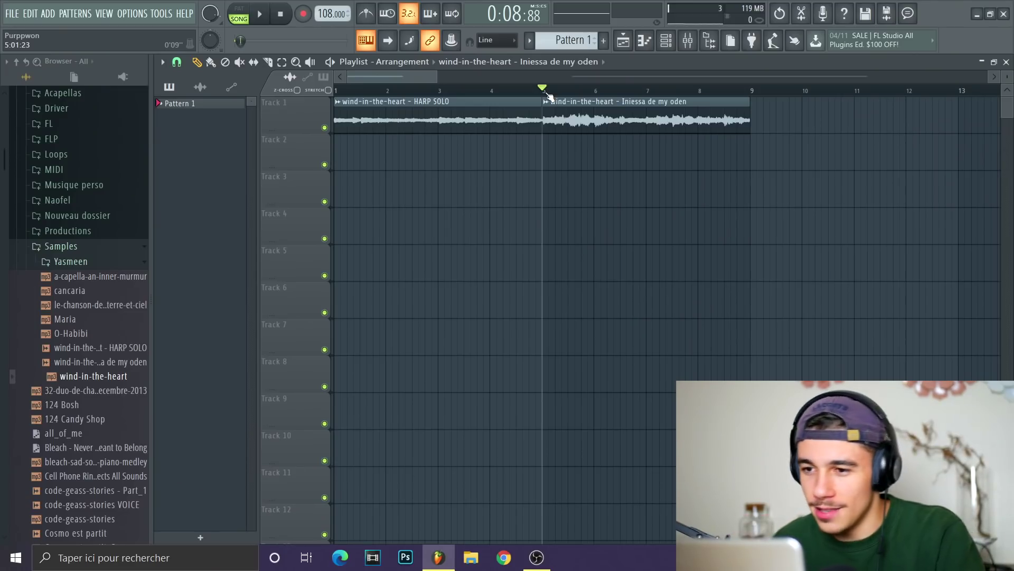
key(space)
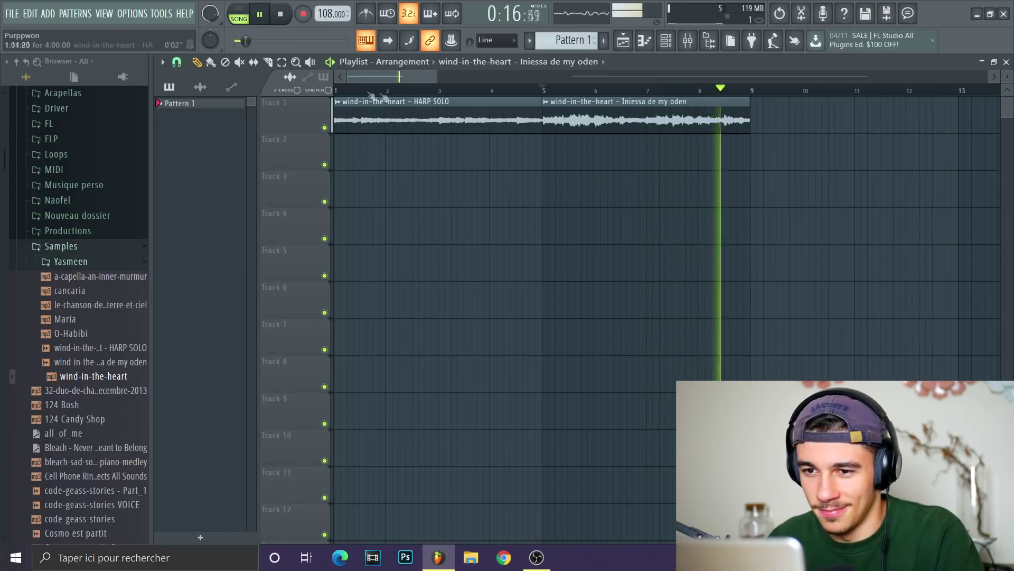
Apply Fruity parametric EQ 2 to the Iniessa de my oden track, raising its low cut above 100 Hz and lowering its high cut below 10 kHz
key(space)
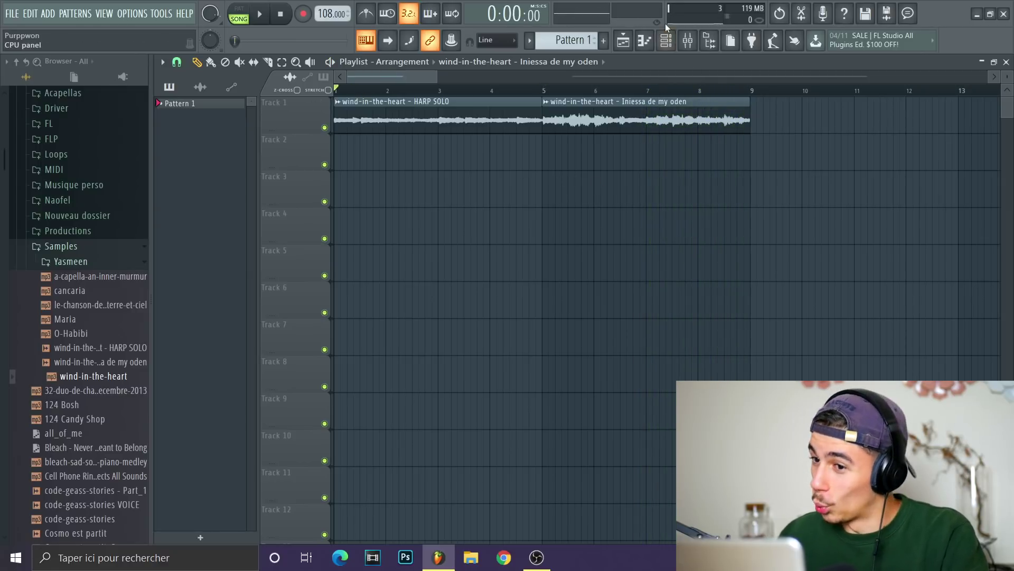
click(687, 41)
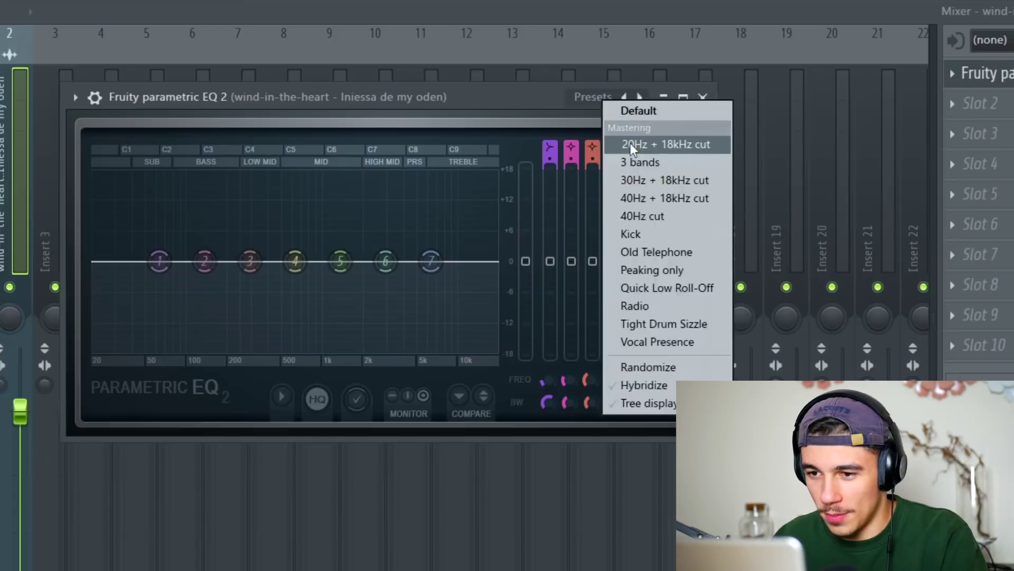
click(657, 144)
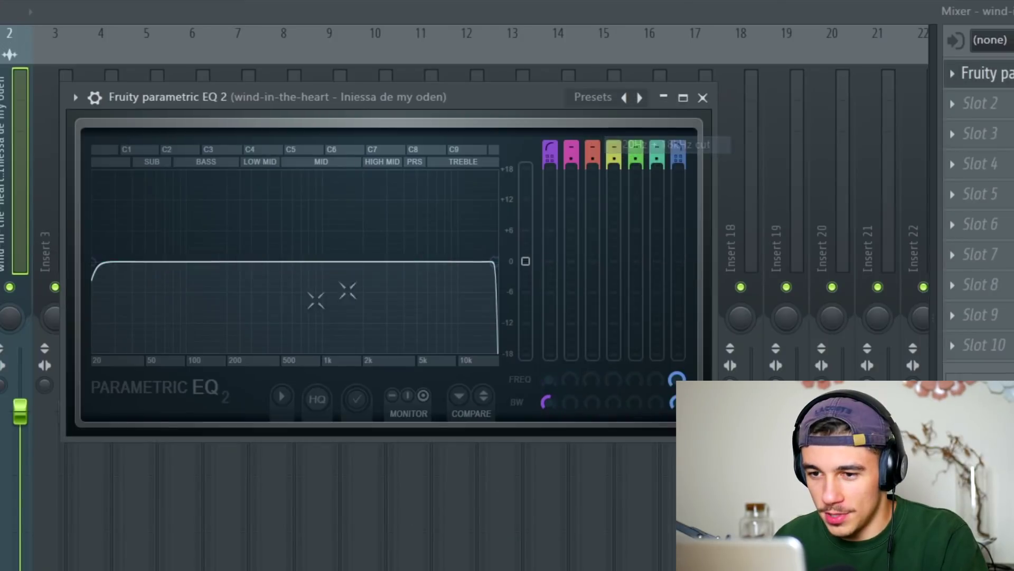
drag(95, 260, 201, 261)
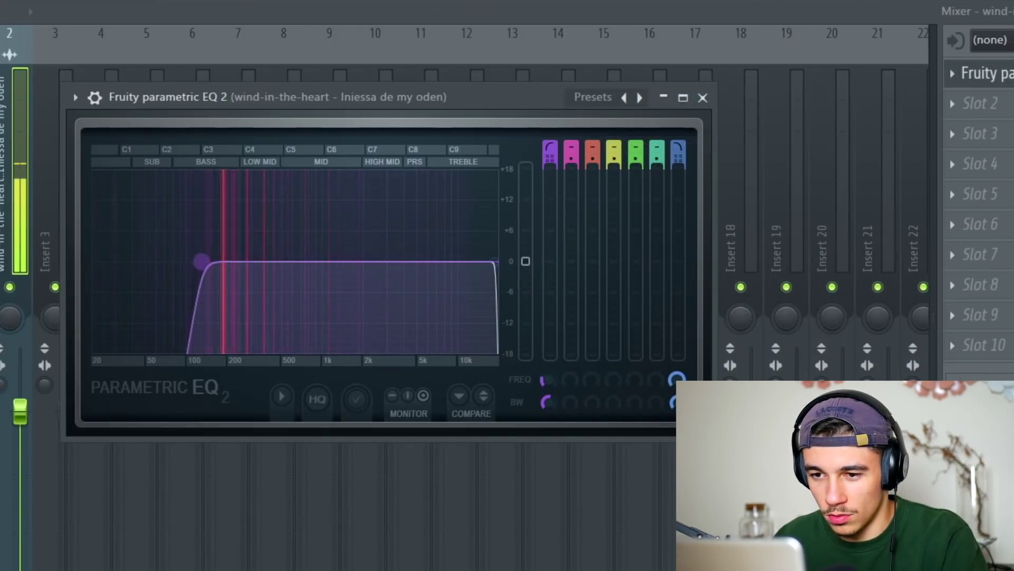
drag(491, 262, 438, 261)
Load Dada Life Endless Smile into slot 1 of the Iniessa de my oden mixer track and set its initial intensity
click(896, 103)
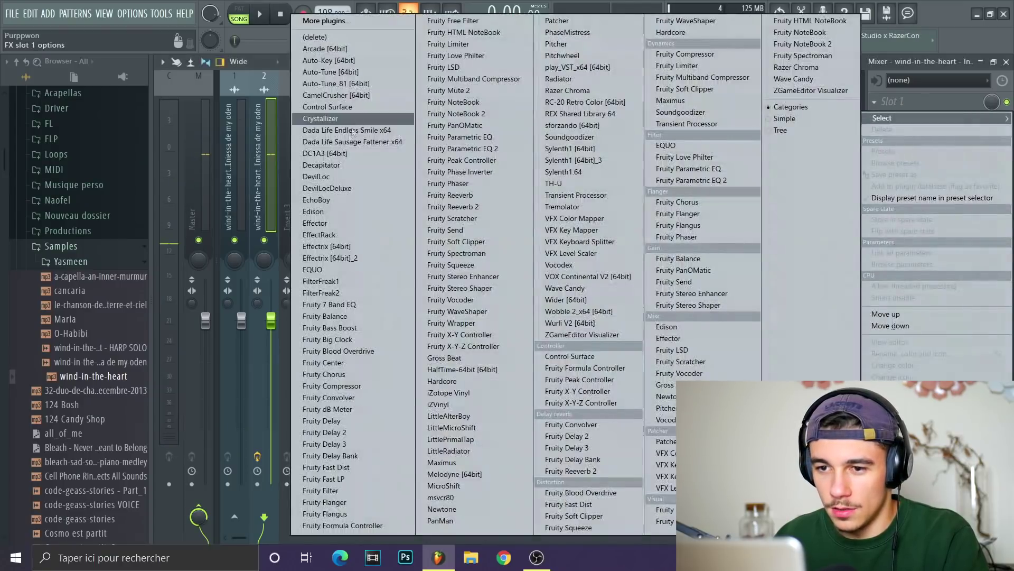
click(356, 132)
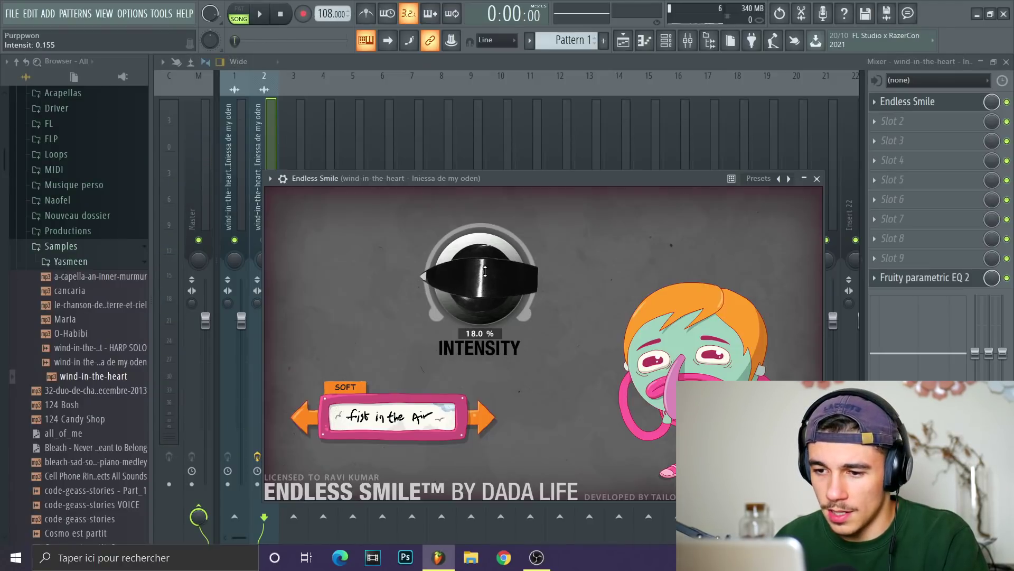
drag(503, 176, 497, 128)
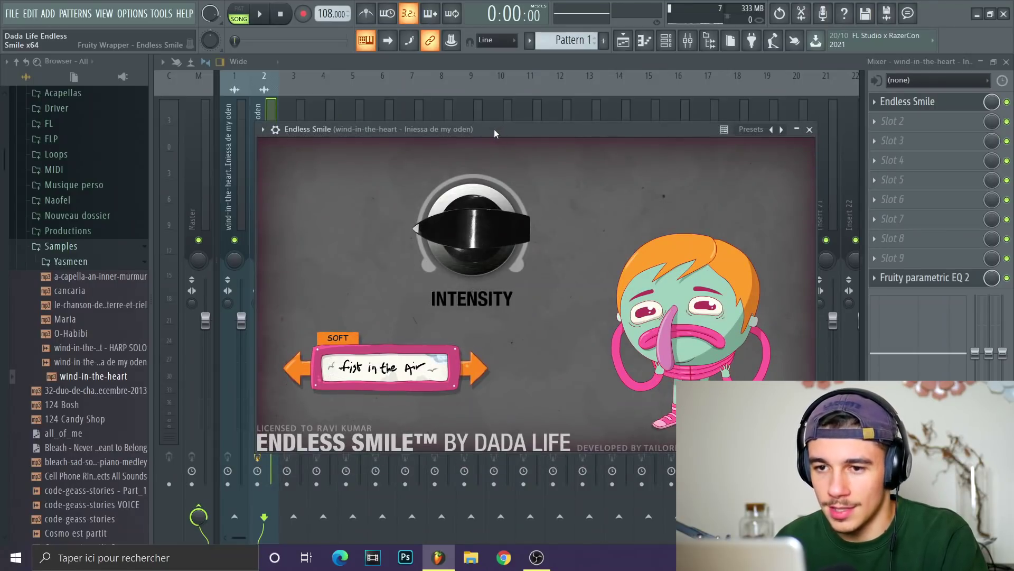
key(space)
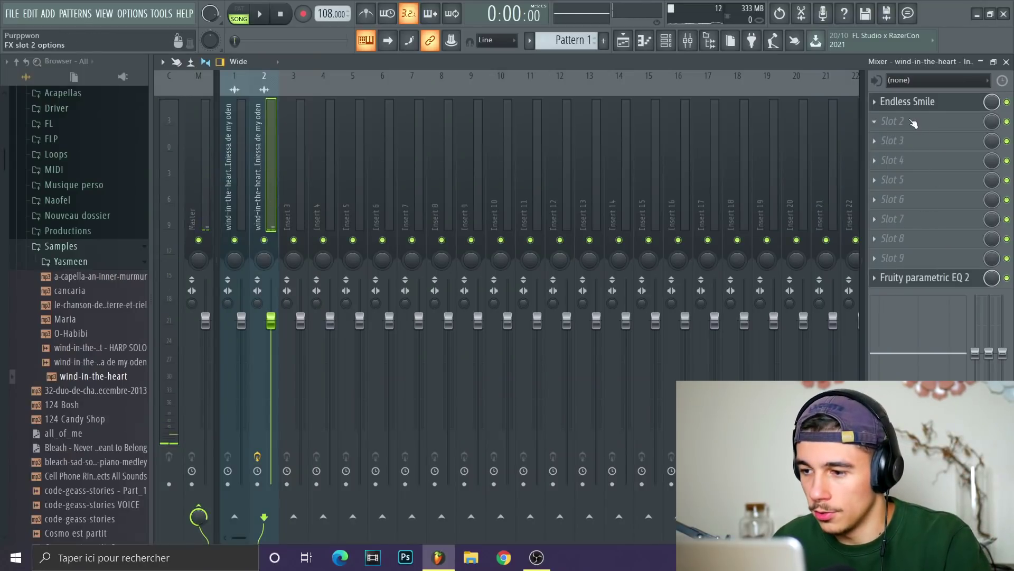
Adjust the Endless Smile intensity to about 34% while the Iniessa de my oden sample plays
key(space)
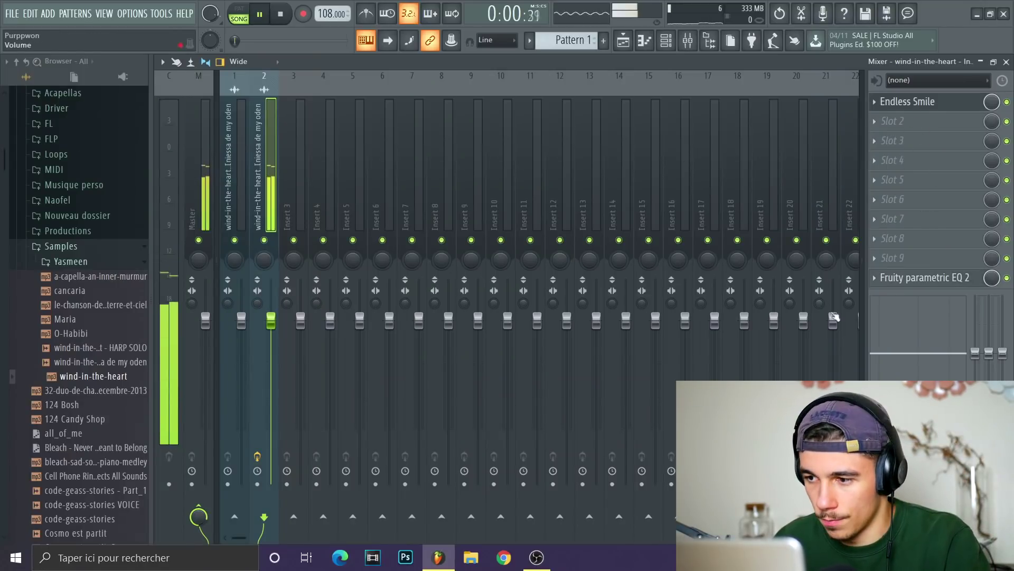
click(904, 109)
drag(574, 267, 576, 271)
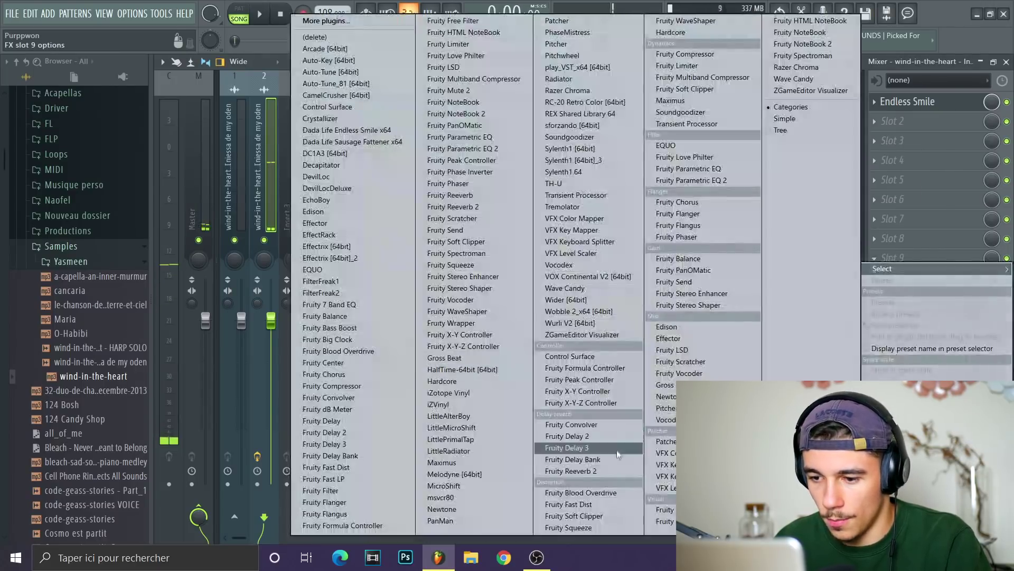
click(566, 299)
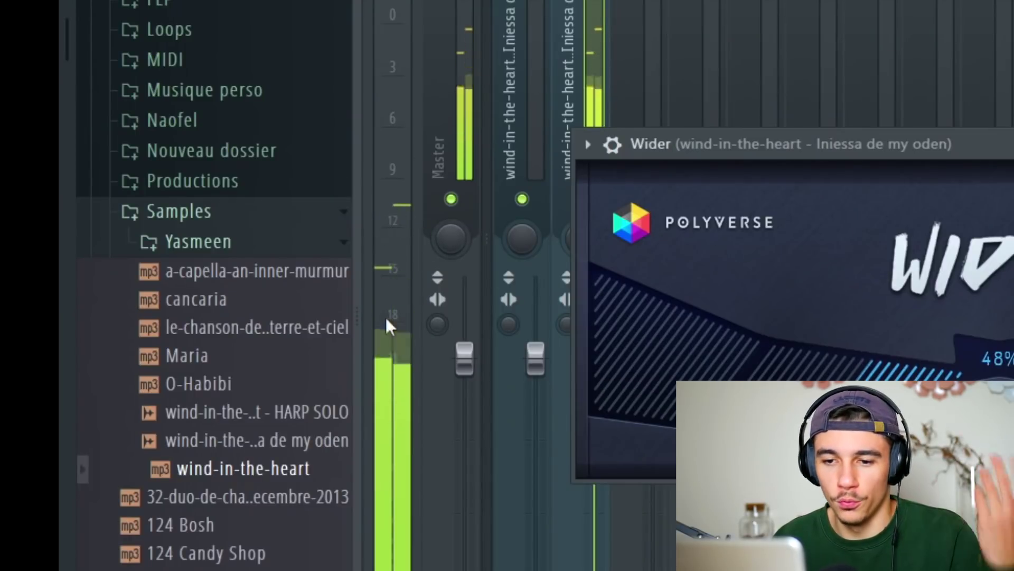
Load RC-20 Retro Color into slot 2 of the Iniessa de my oden track and raise its noise with the Vinyl 2 type
click(883, 122)
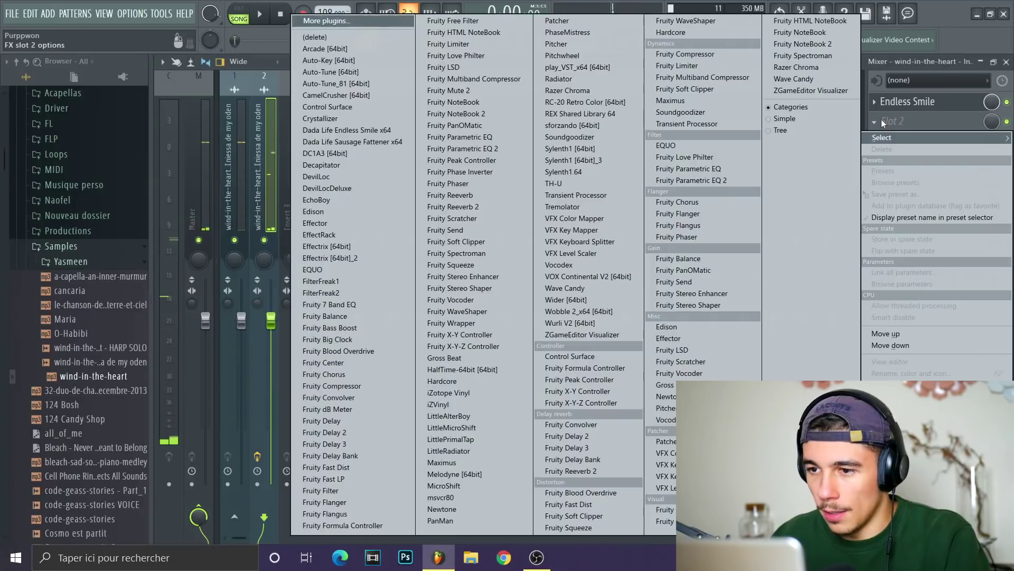
click(616, 103)
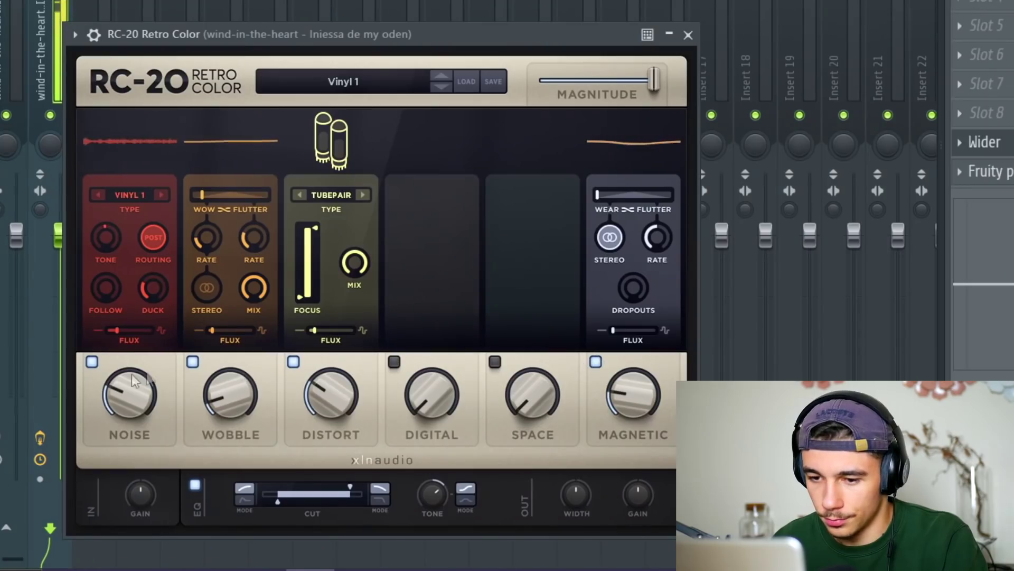
drag(132, 382, 128, 394)
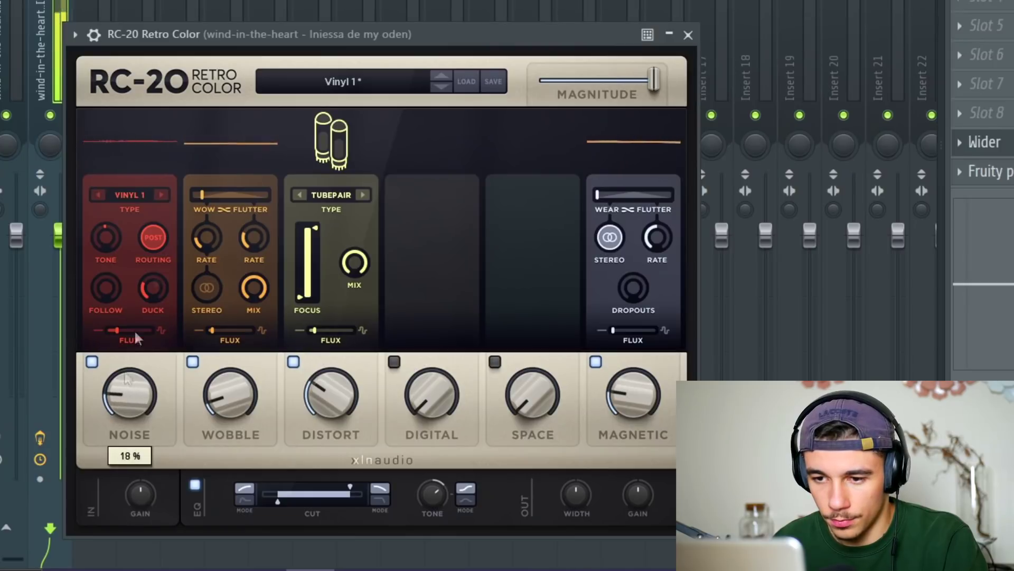
click(160, 194)
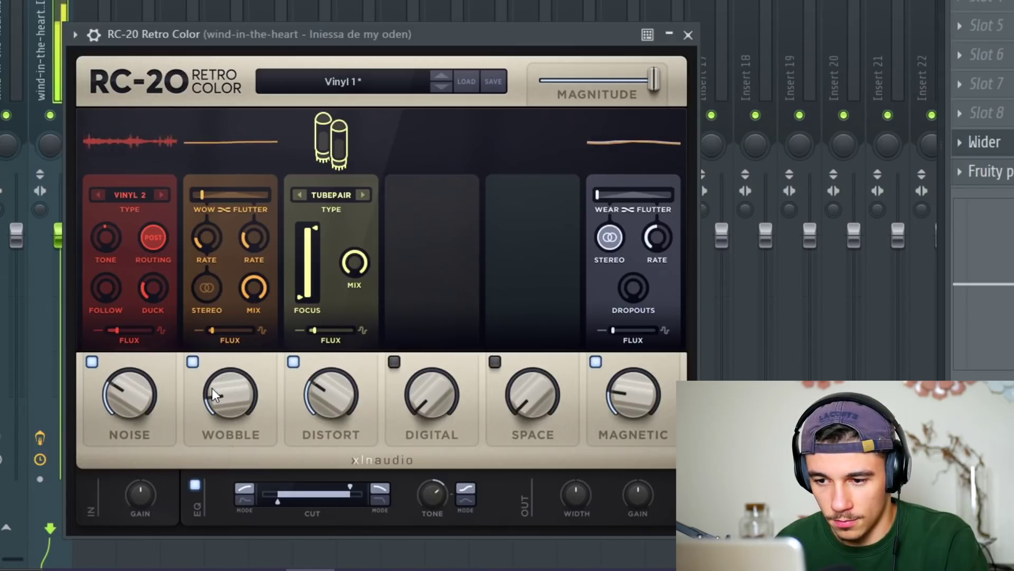
Change the RC-20 distortion type from Tubepair to Air
click(361, 194)
click(363, 195)
click(362, 195)
click(363, 195)
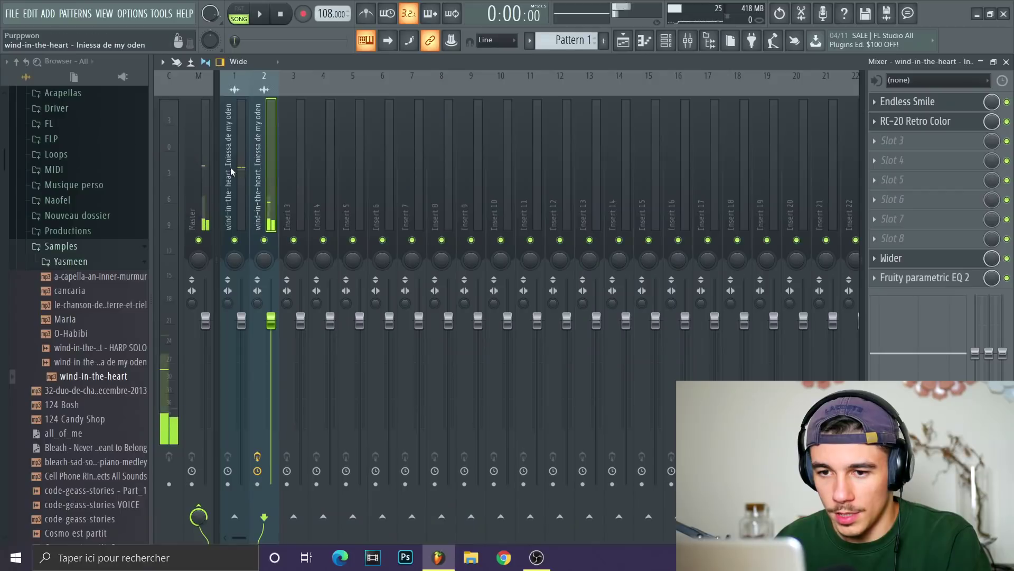
Copy the effect chain of mixer track 2 to mixer track 1 by saving its mixer track state onto it
click(261, 170)
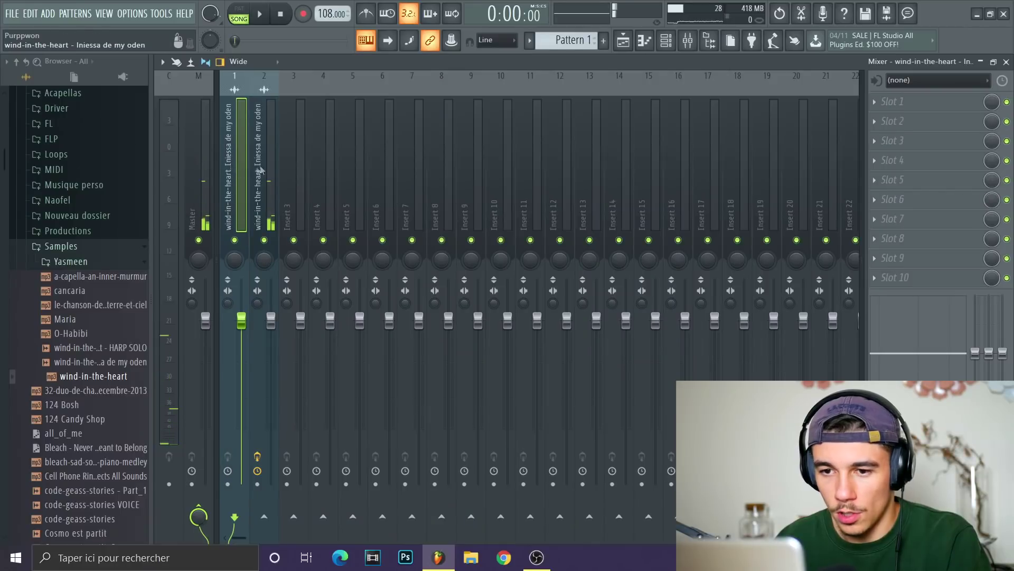
right_click(273, 141)
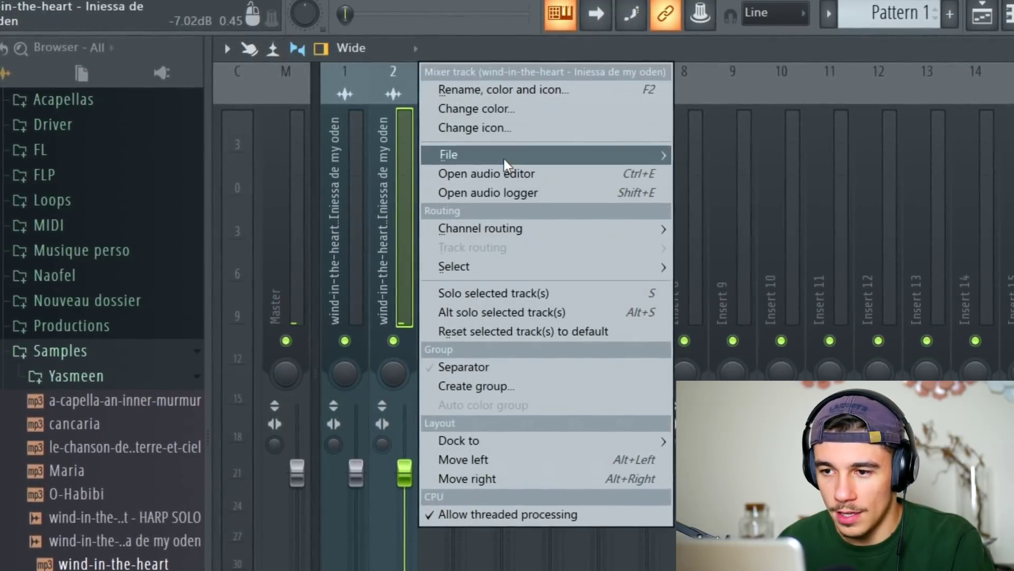
mouse_move(504, 160)
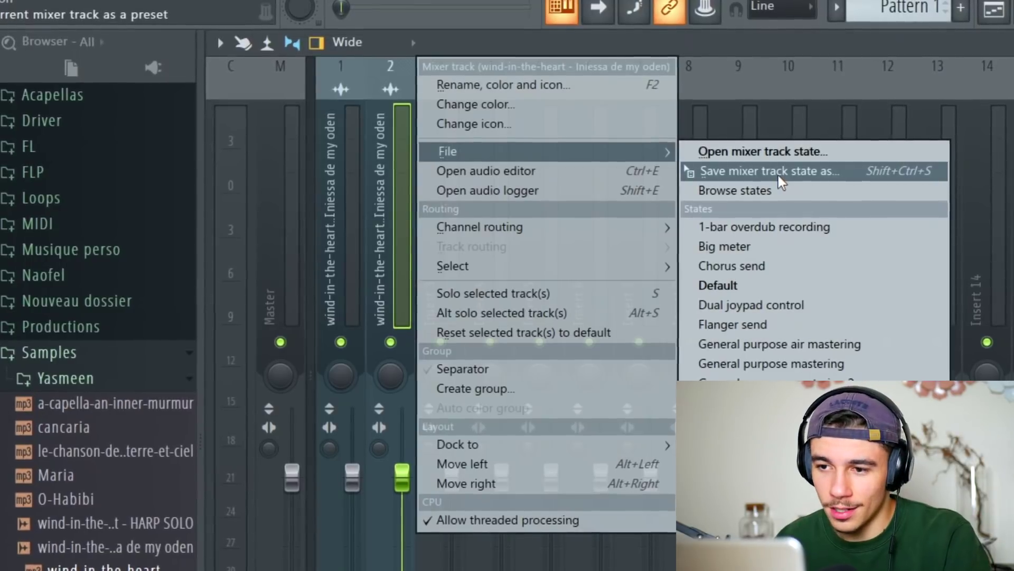
click(774, 174)
drag(365, 189, 335, 192)
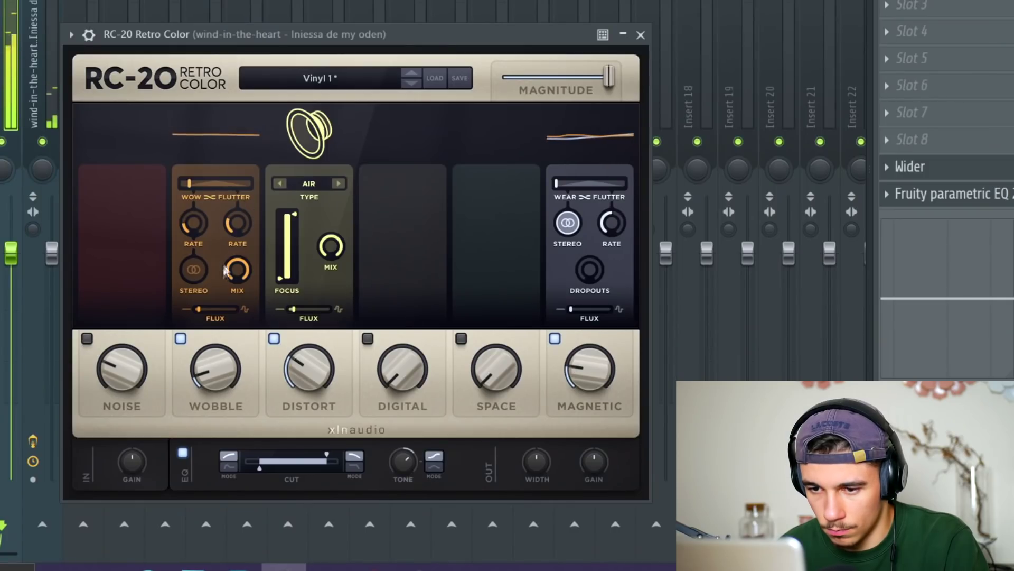
Raise the Wobble amount slightly and toggle the Magnetic module in the RC-20 on mixer track 1
drag(204, 369, 201, 357)
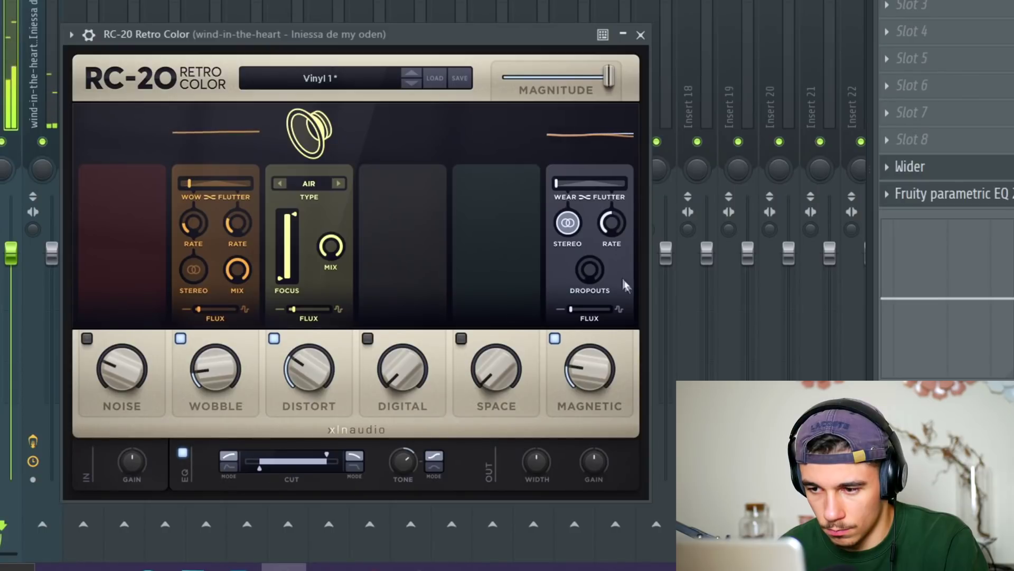
click(554, 338)
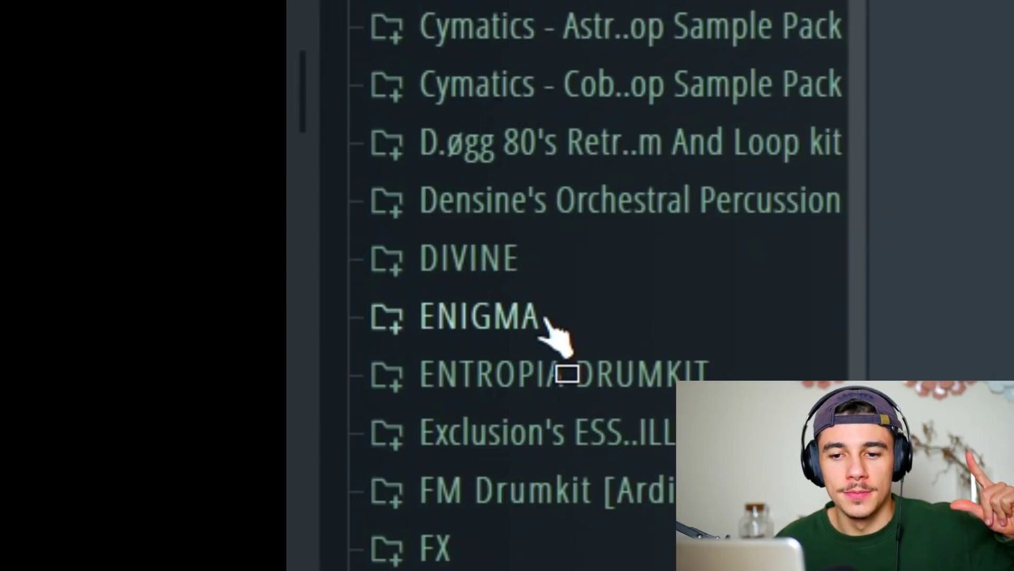
Browse the DIVINE drum kit and preview sounds in its Ambiences, Bass, Claps and FX's folders
drag(546, 320, 566, 502)
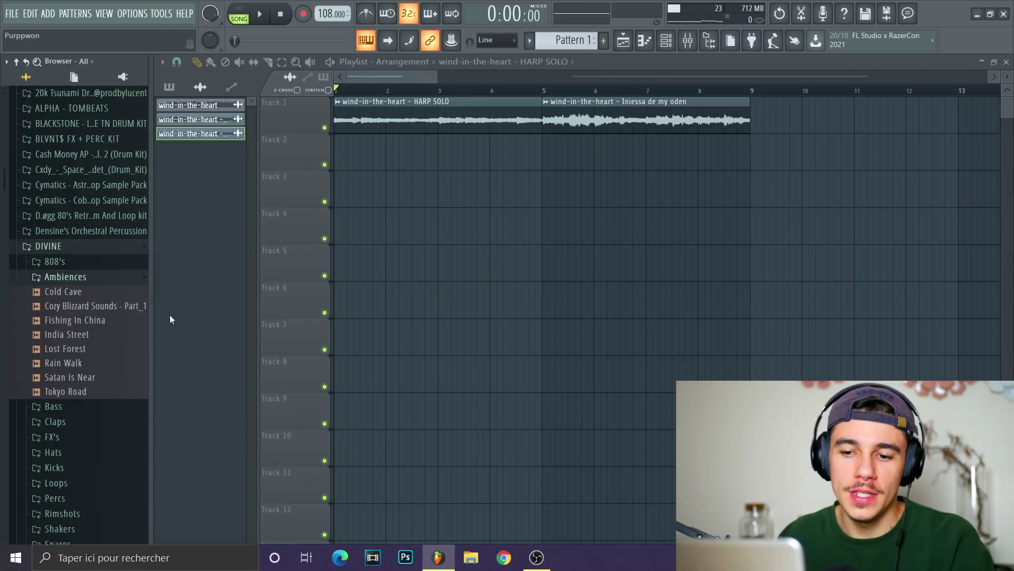
drag(62, 391, 63, 281)
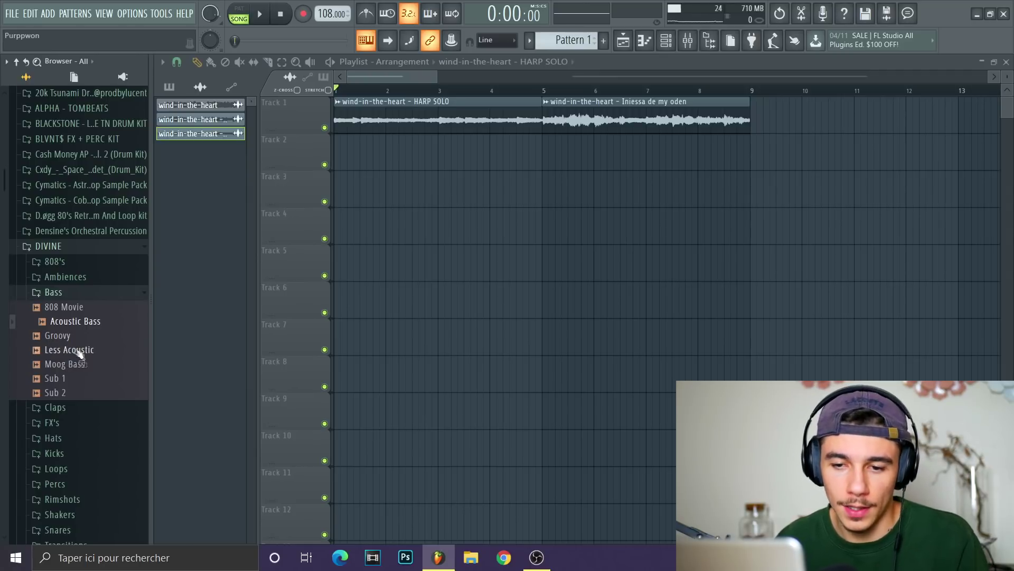
drag(84, 363, 60, 374)
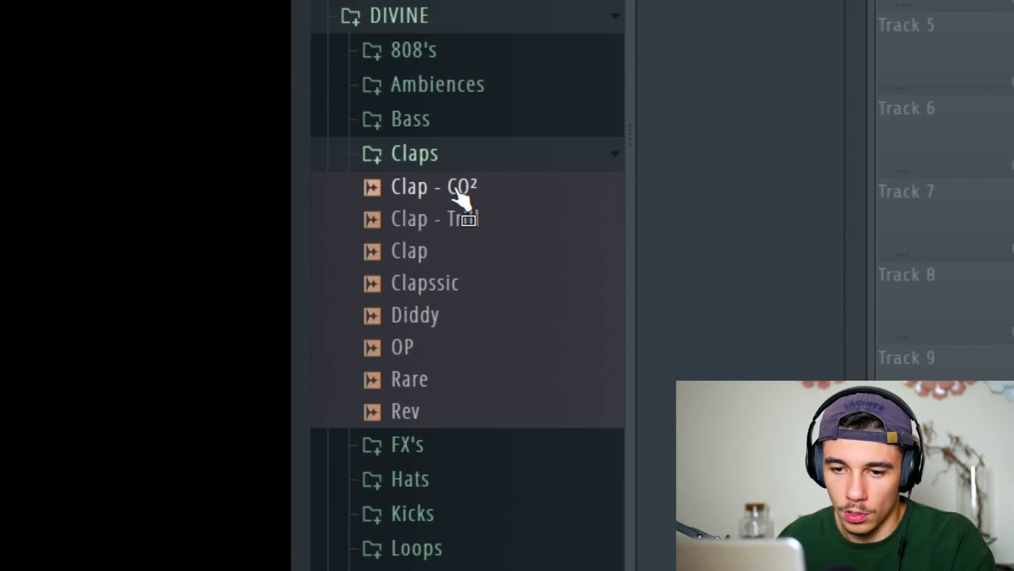
click(455, 188)
key(Down)
key(Down)
key(Down)
key(Down)
key(Down)
key(Down)
key(Down)
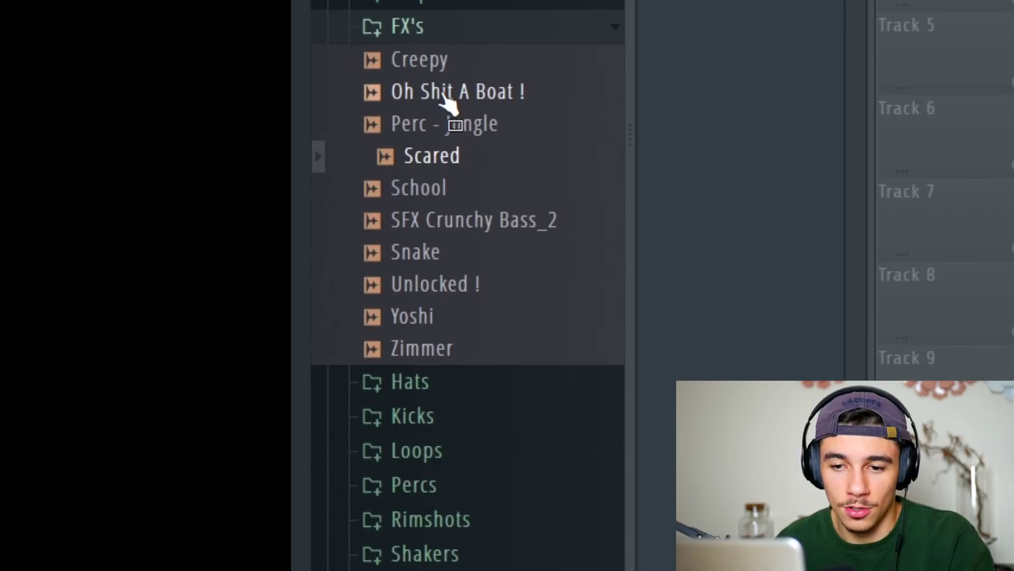
Preview the hi-hats, open hats and crash sounds in the DIVINE kit's Hats folder
click(452, 135)
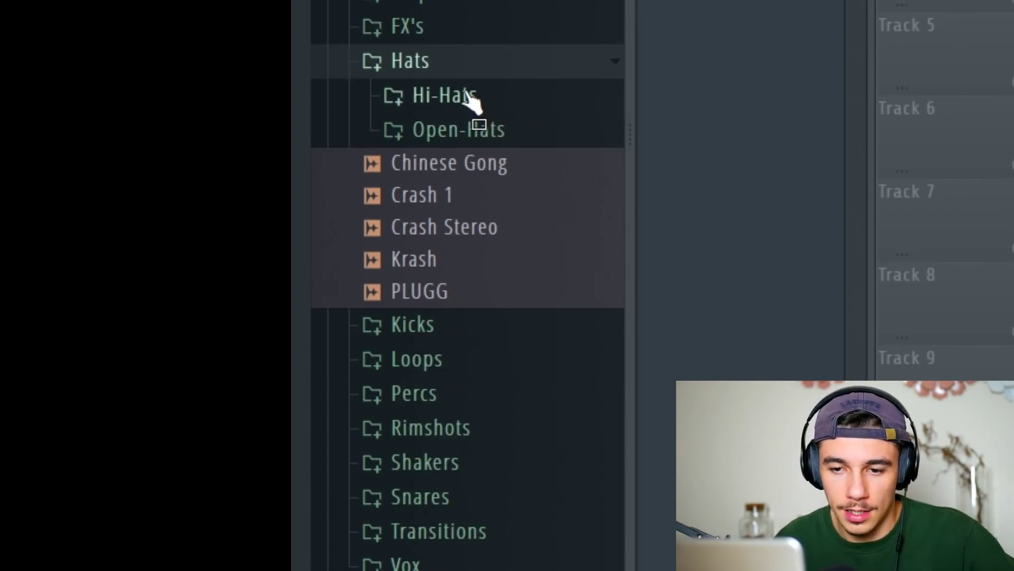
click(448, 108)
key(Down)
key(Down)
key(Down)
key(Down)
key(Down)
key(Down)
key(Down)
key(Down)
key(Down)
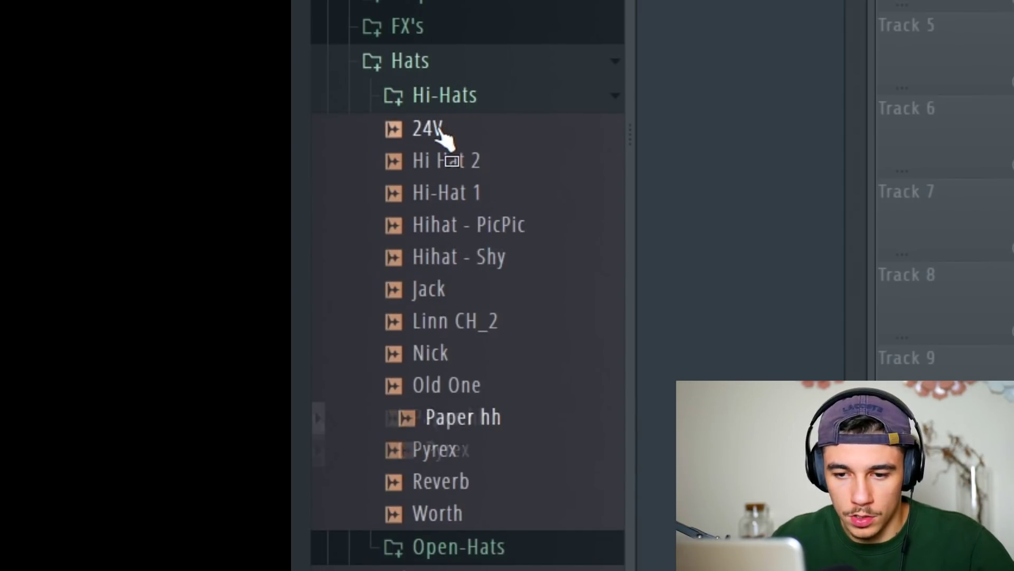
key(Down)
key(Down)
key(Down)
key(Down)
key(Down)
key(Down)
key(Down)
key(Down)
key(Down)
key(Down)
key(Down)
key(Down)
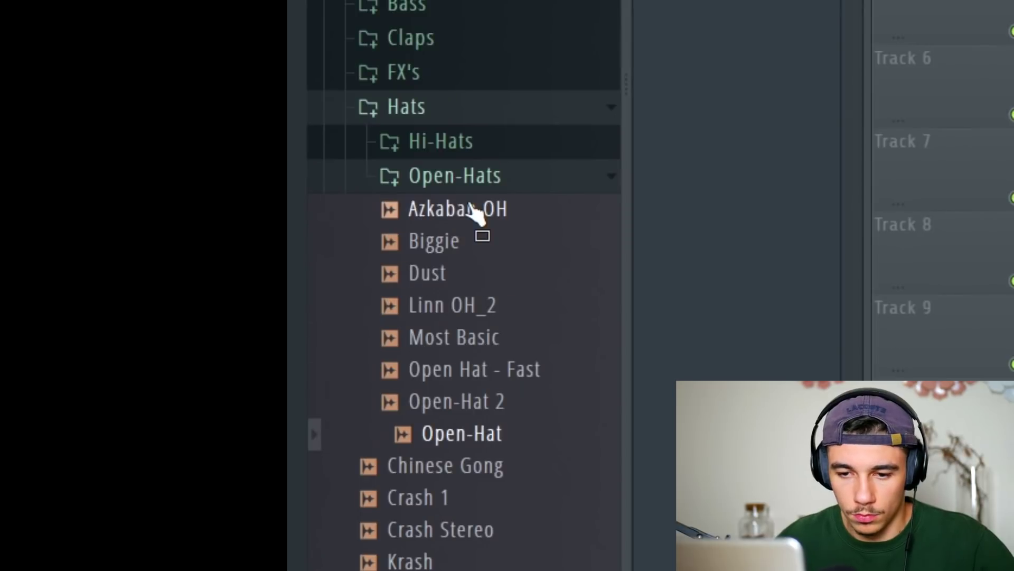
scroll(462, 249, down, 4)
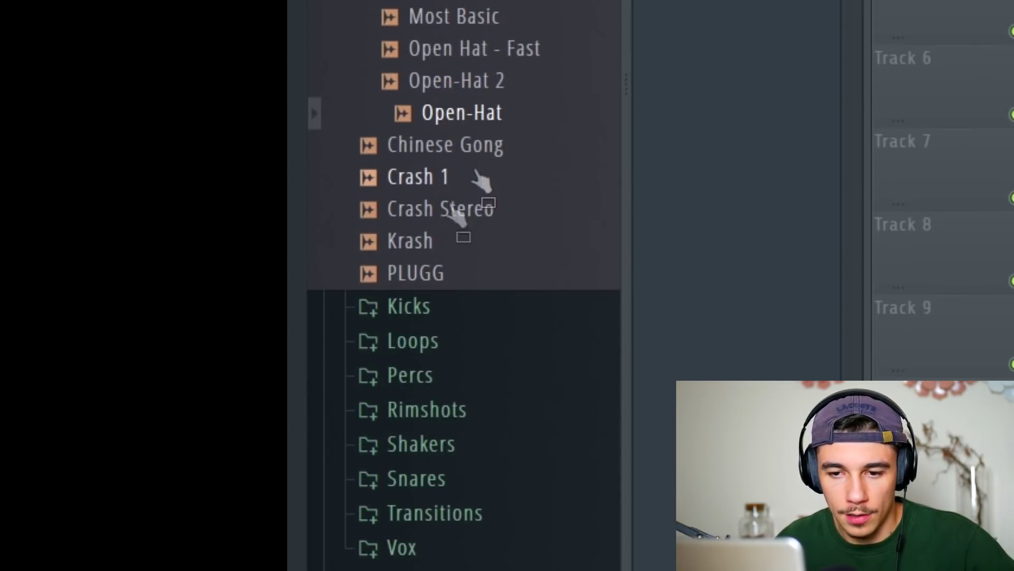
click(446, 245)
click(440, 274)
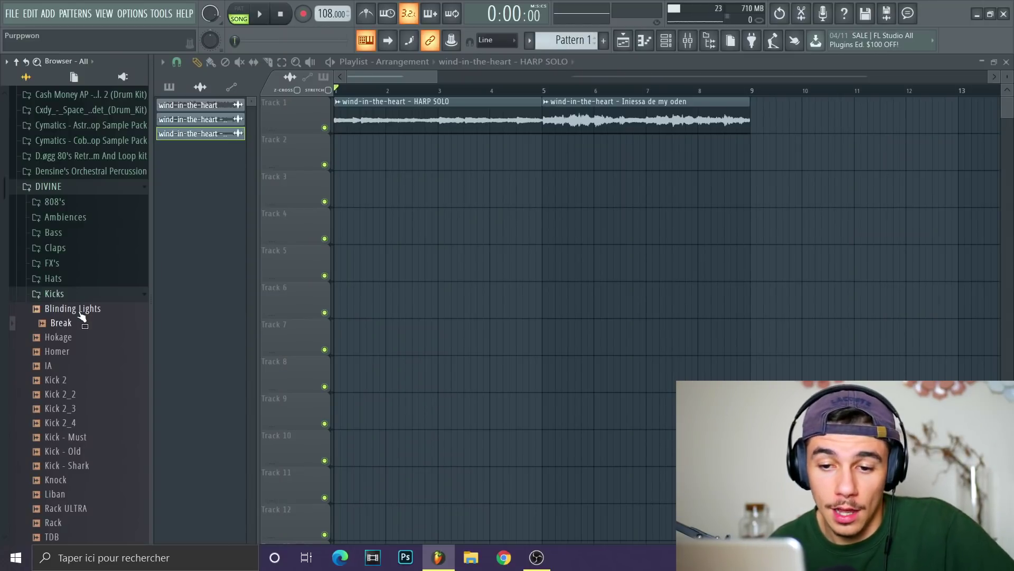
Go through the DIVINE kit's Kicks, Loops, Percs, Rimshots, Shakers and Snares folders to examine their sounds
scroll(100, 361, down, 3)
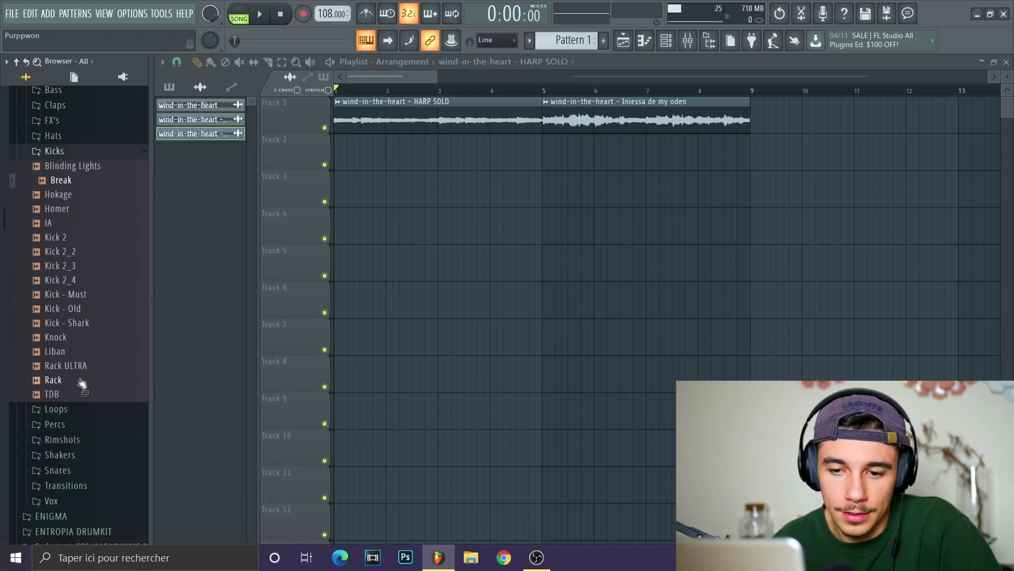
click(73, 409)
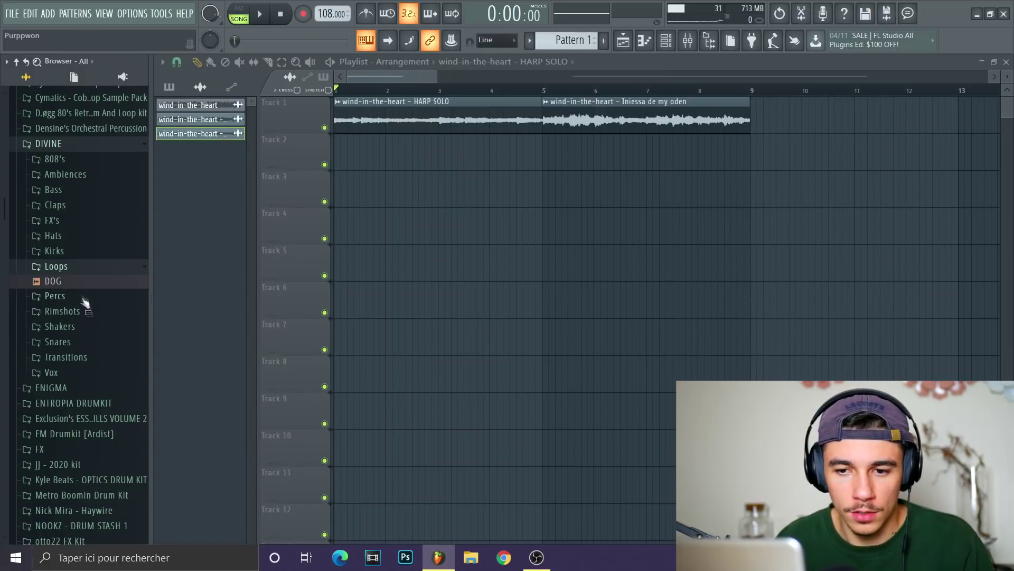
click(75, 299)
click(63, 324)
click(63, 367)
click(61, 411)
click(62, 311)
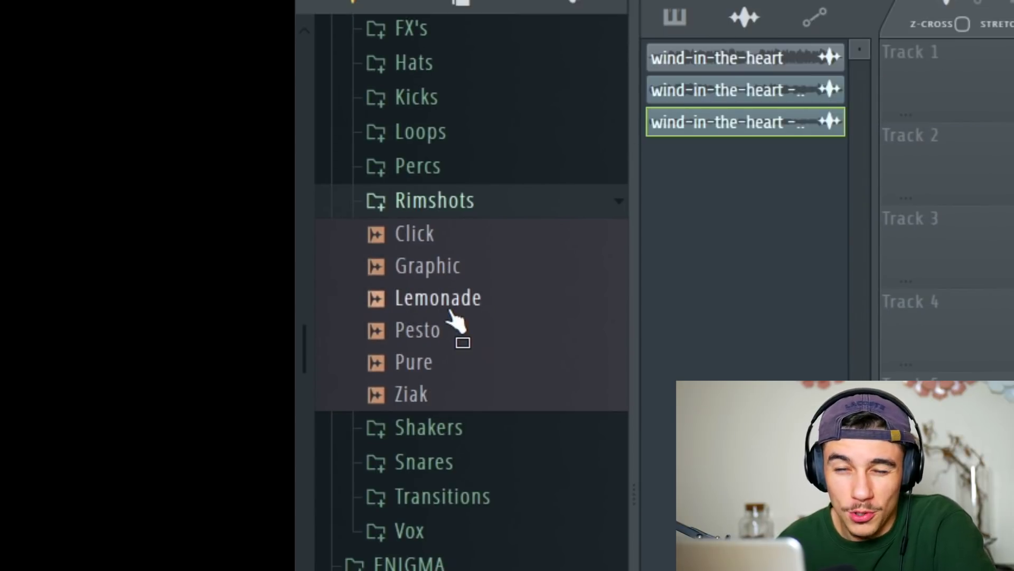
click(438, 427)
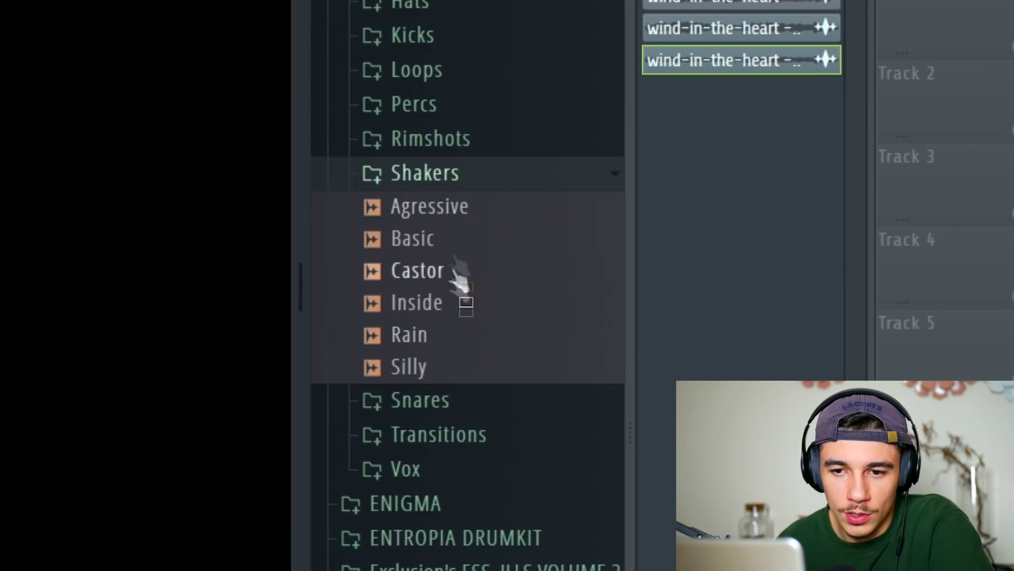
click(438, 400)
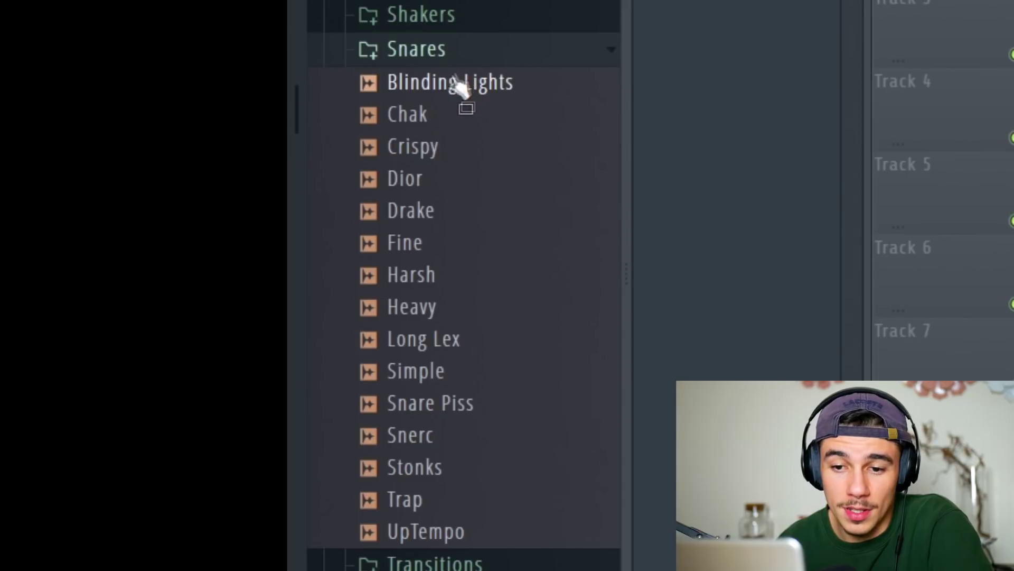
click(422, 371)
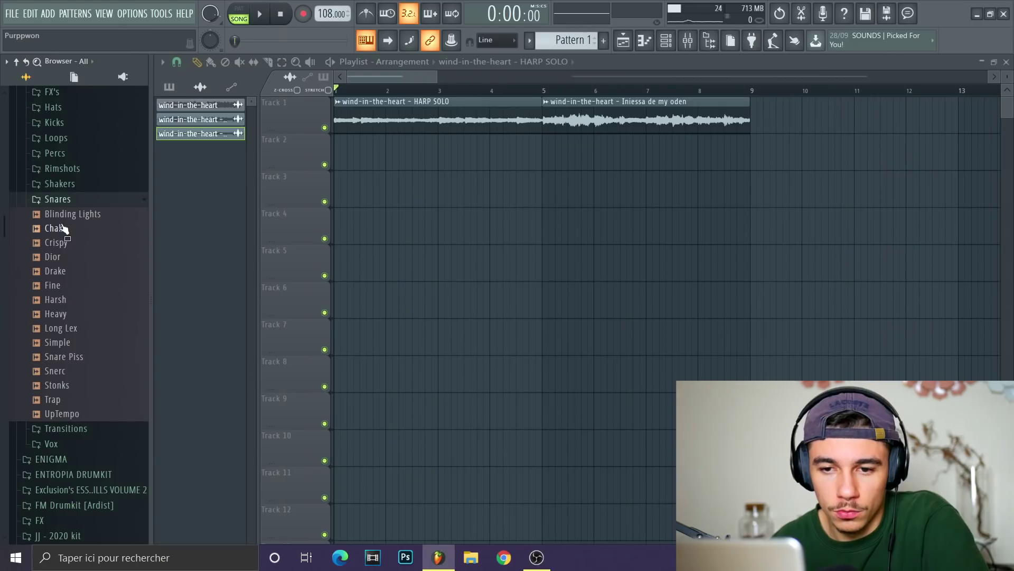
Go through the DIVINE kit's Transitions and Vox folders, previewing vocal samples such as Kuso and Houston
click(469, 151)
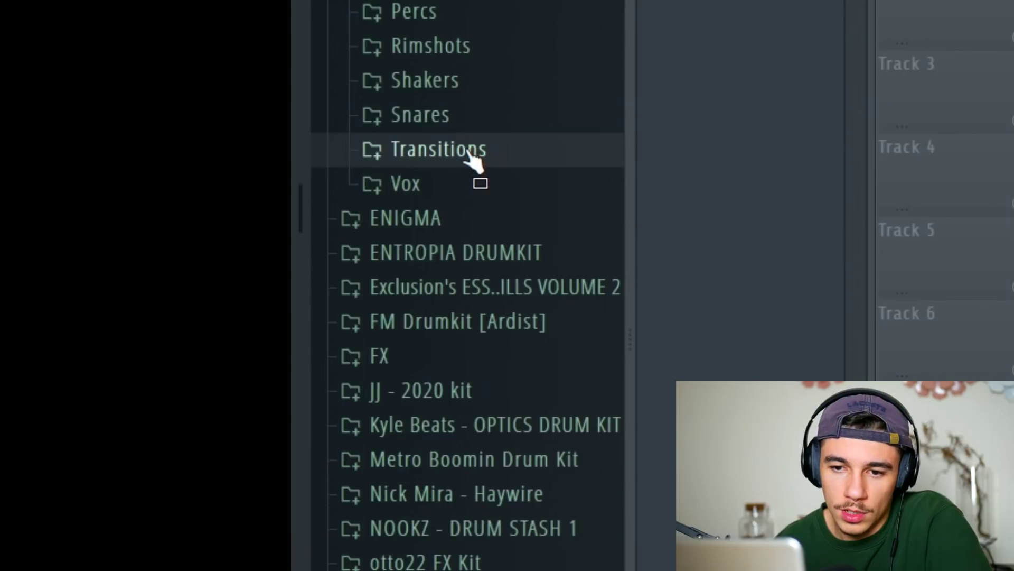
click(469, 152)
click(497, 240)
click(436, 208)
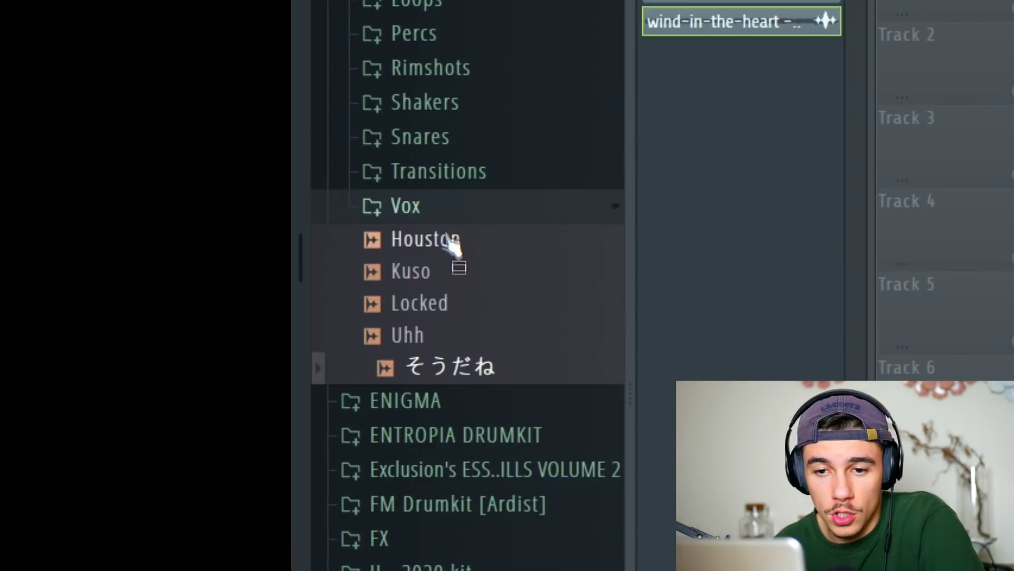
click(445, 276)
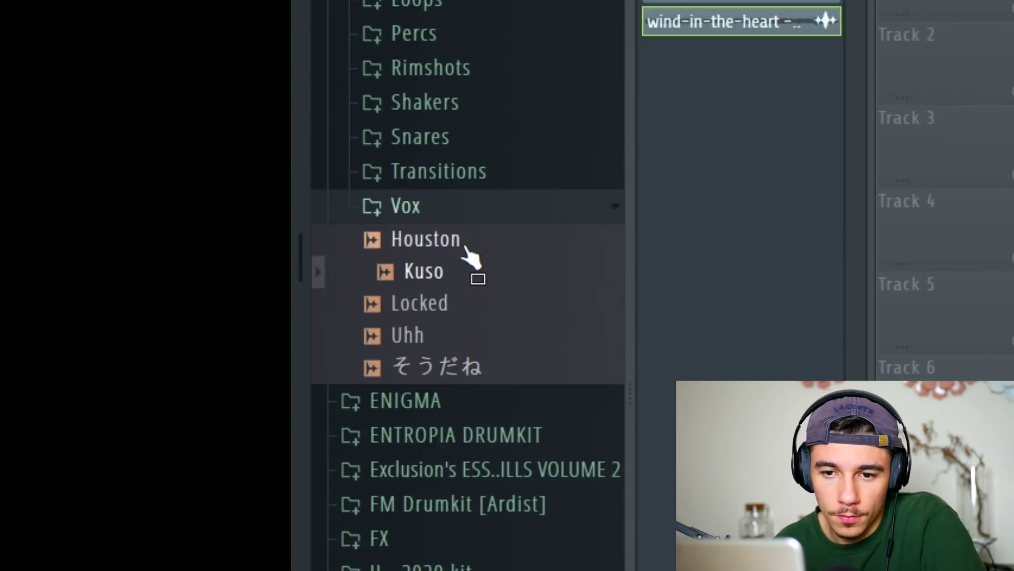
click(466, 247)
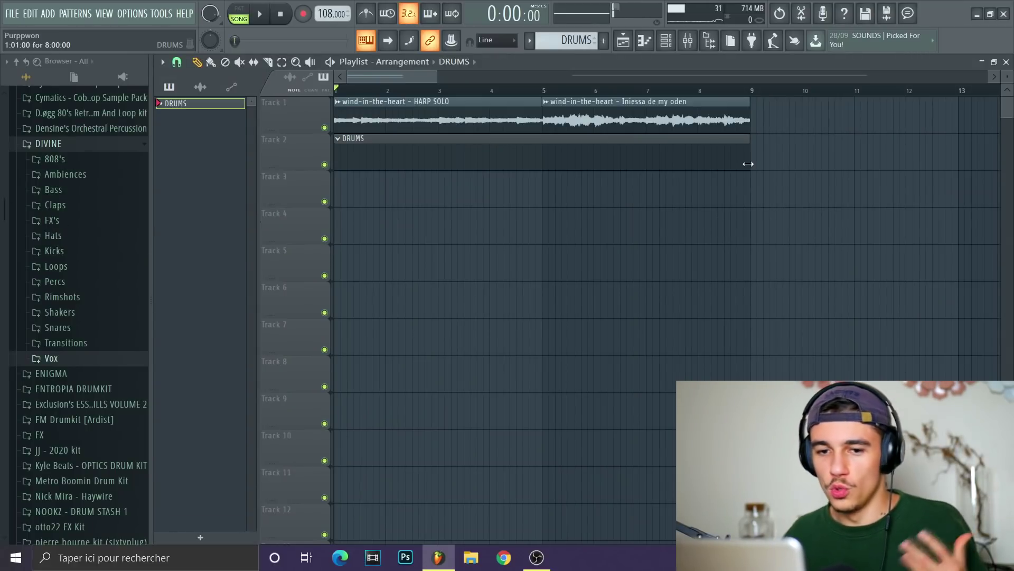
Load Hi Hat 2 from the DIVINE kit's Hi-Hats folder into the channel rack with a hit on every second step
click(77, 237)
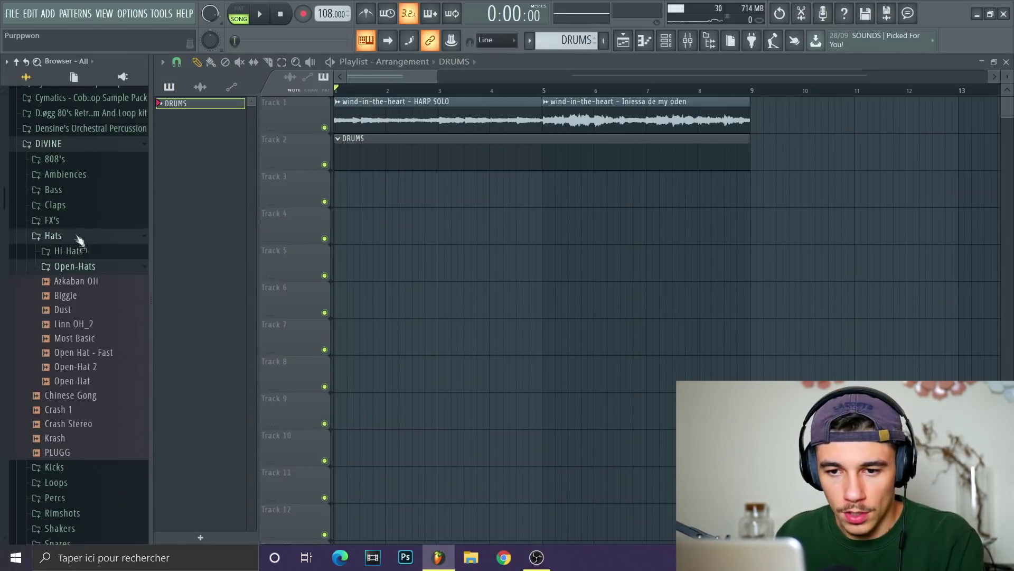
click(93, 252)
drag(68, 280, 436, 199)
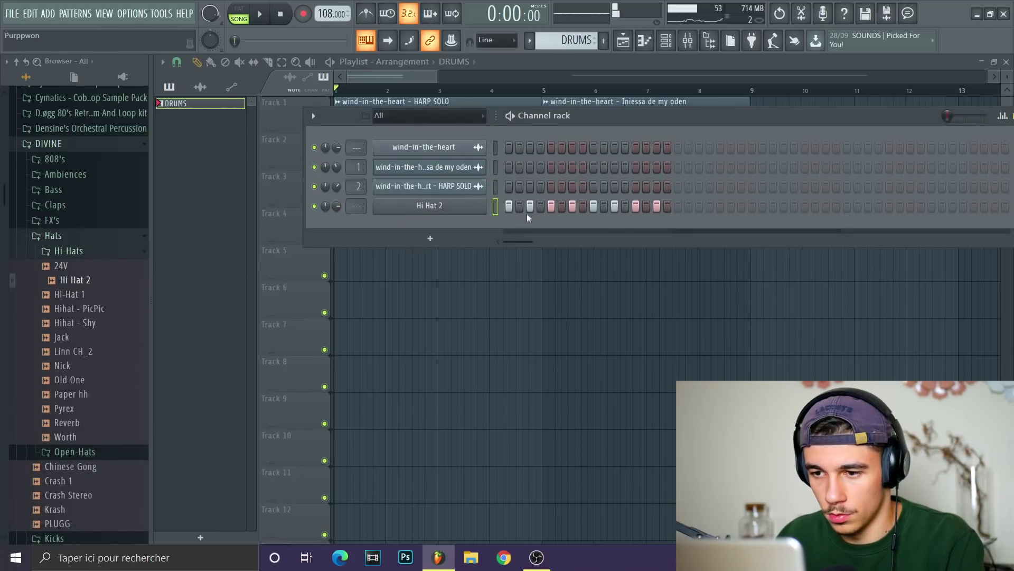
key(space)
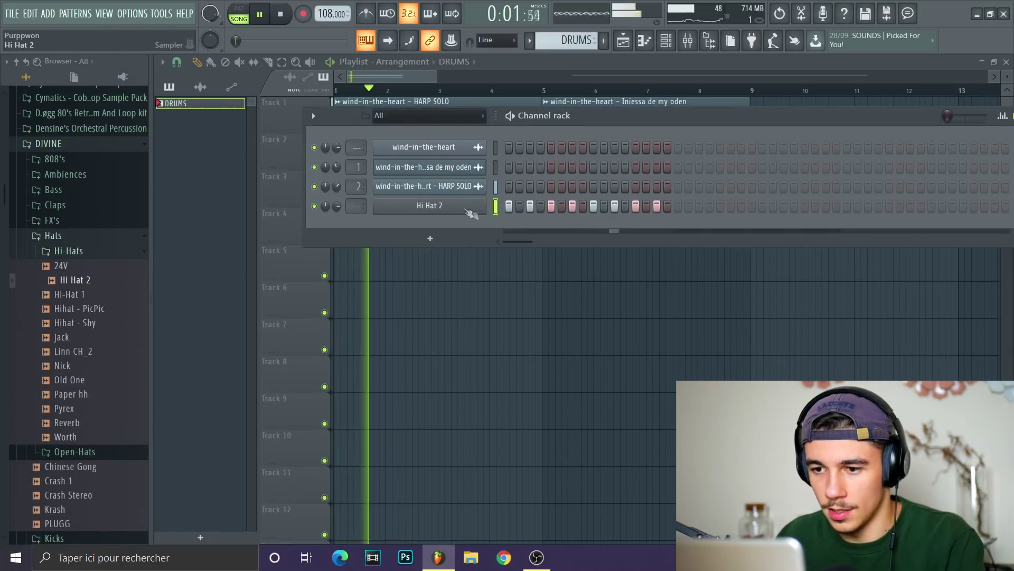
key(space)
Open the Hi Hat 2 channel in the piano roll and change its snap to a triplet grid
right_click(482, 206)
click(543, 208)
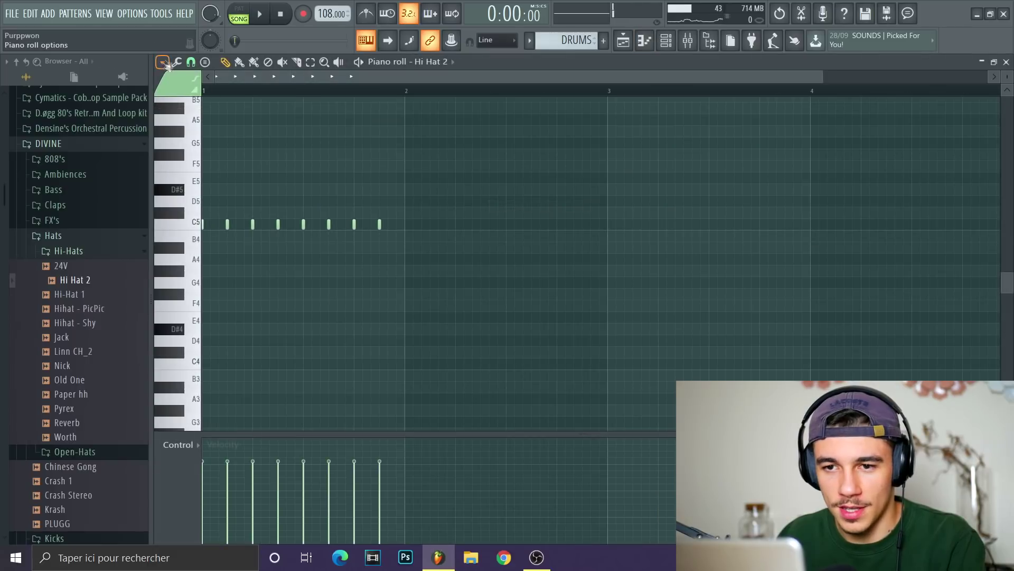
click(162, 62)
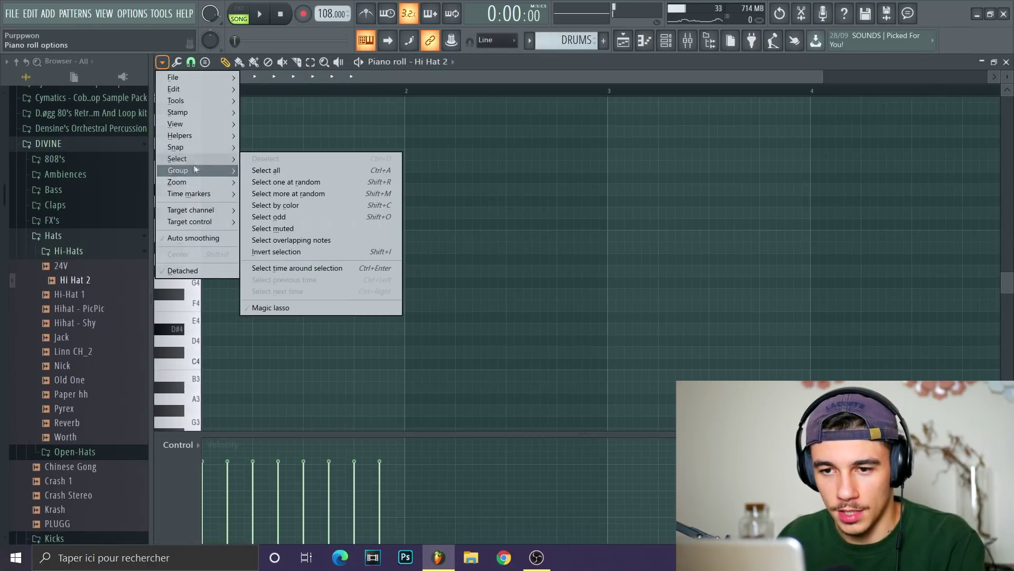
mouse_move(188, 148)
click(269, 279)
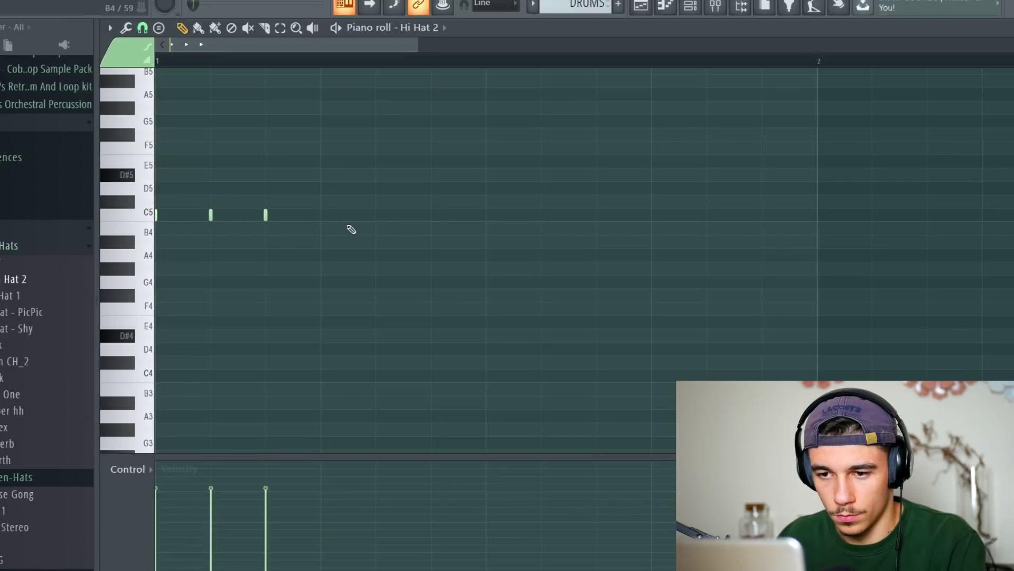
Draw a sparse two-bar triplet hi-hat pattern on C5 and repeat it through bar 8
key(space)
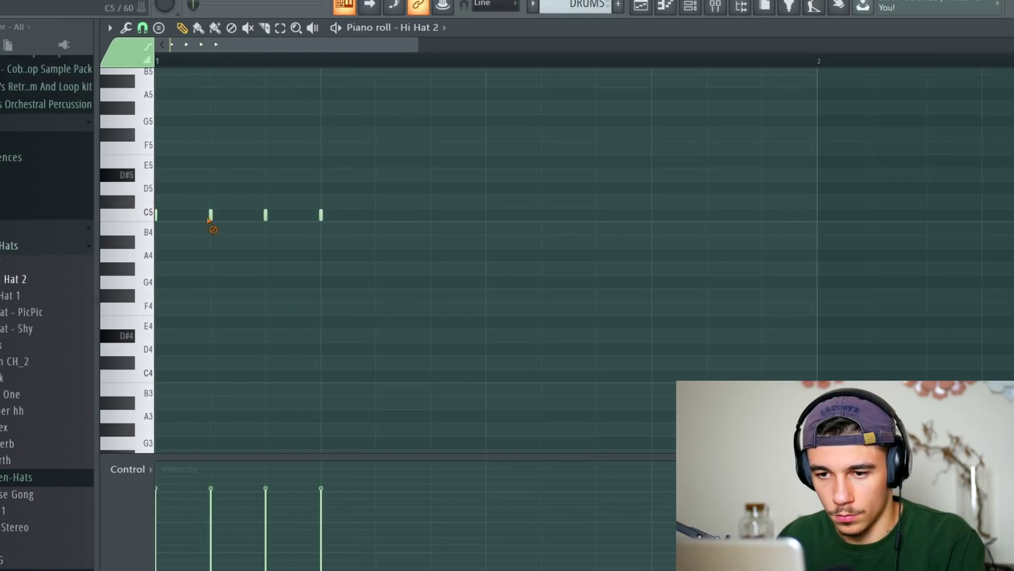
right_click(321, 216)
click(387, 217)
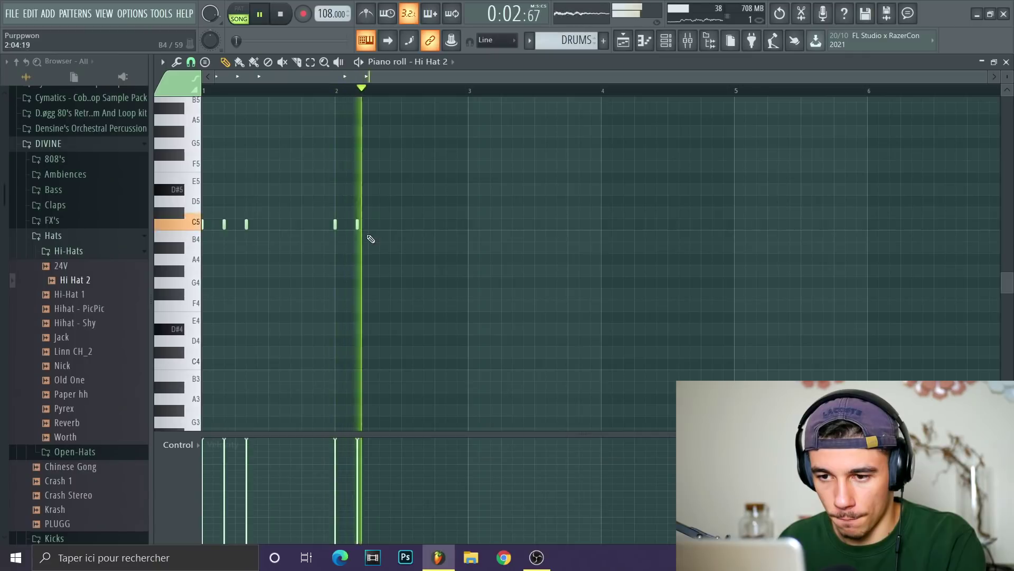
scroll(376, 218, down, 2)
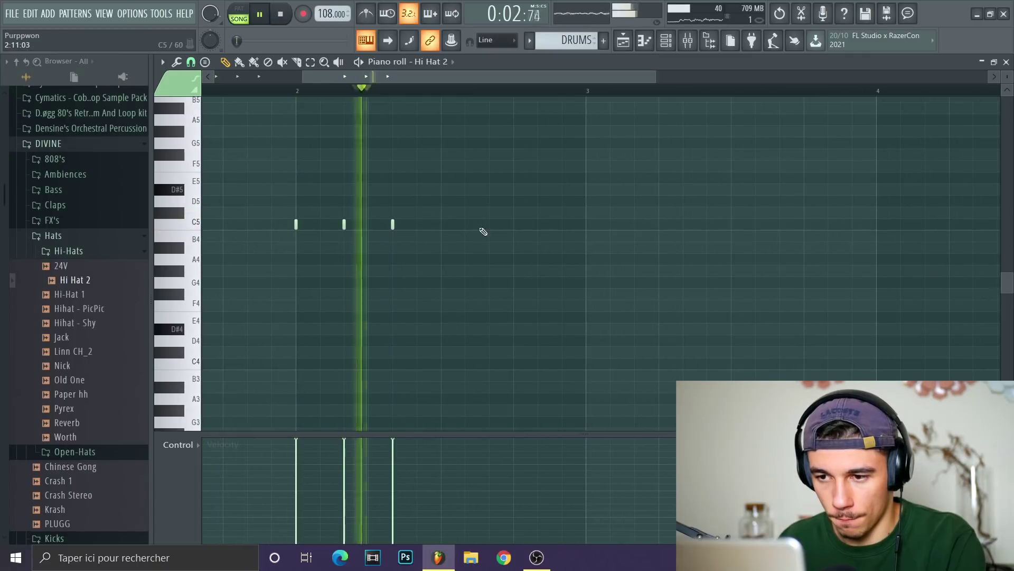
scroll(528, 248, down, 2)
click(424, 224)
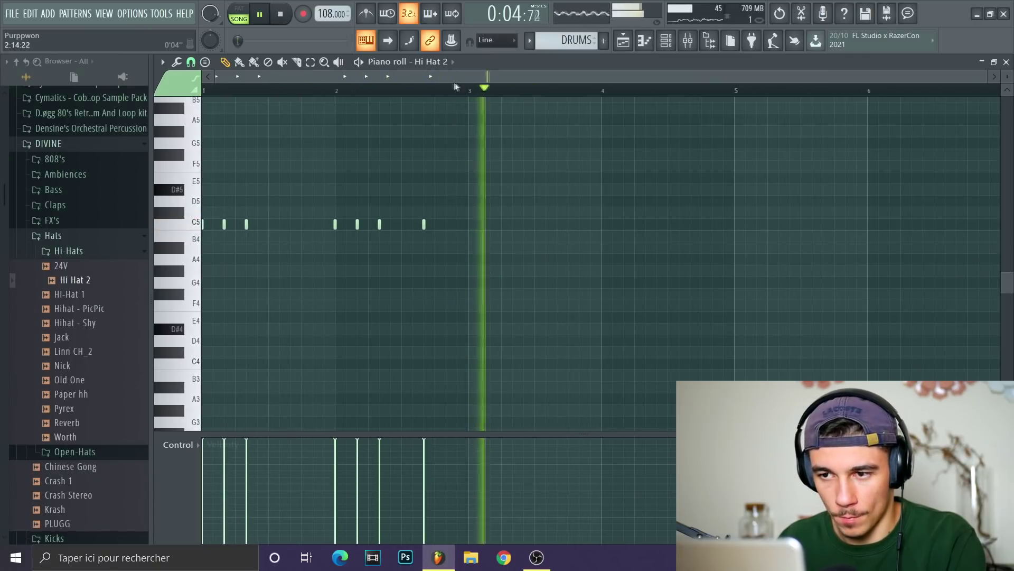
drag(472, 97, 204, 91)
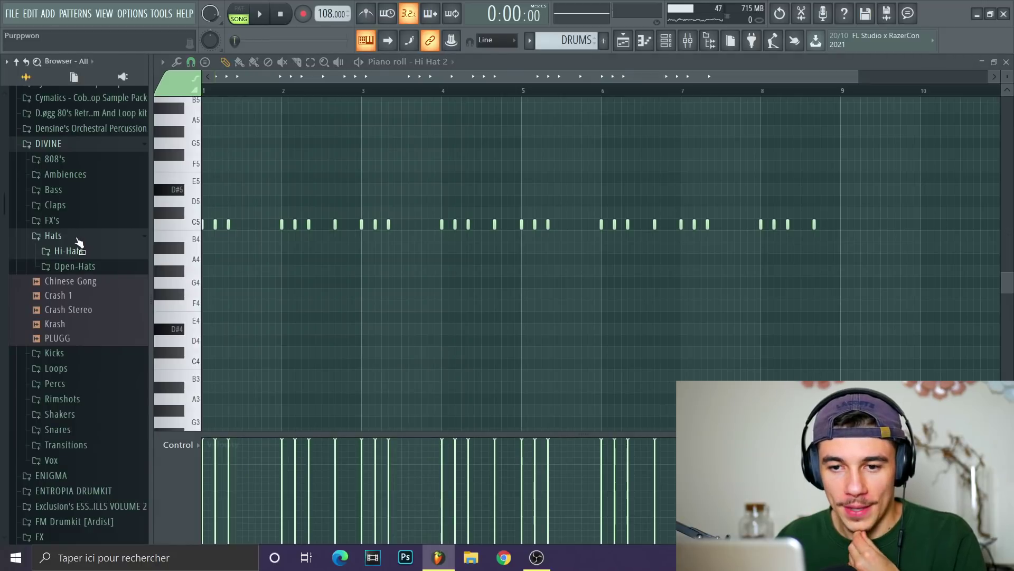
Add the Fine and Snare Piss samples from the DIVINE kit's Snares folder to the channel rack
click(77, 239)
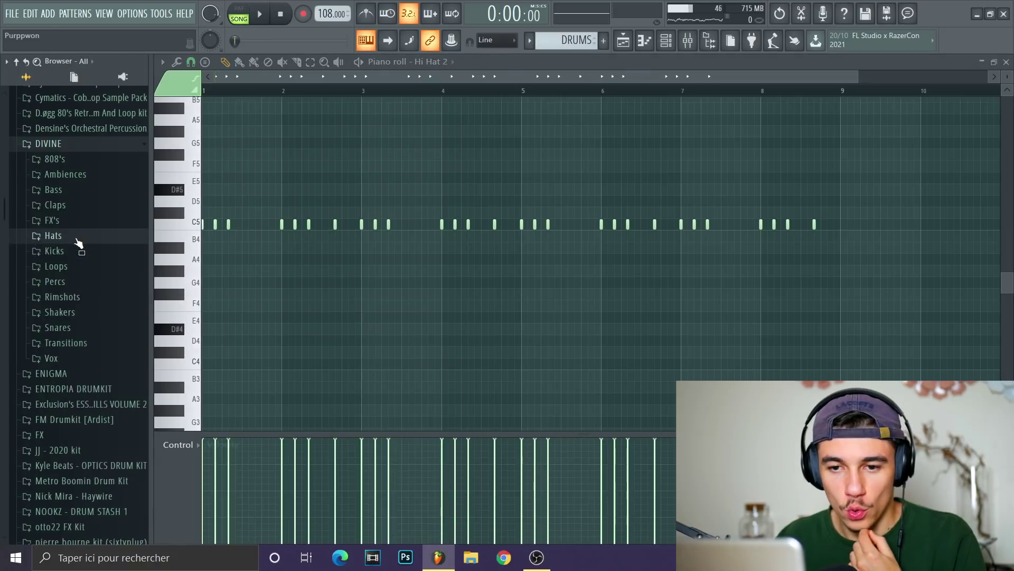
click(57, 327)
click(59, 267)
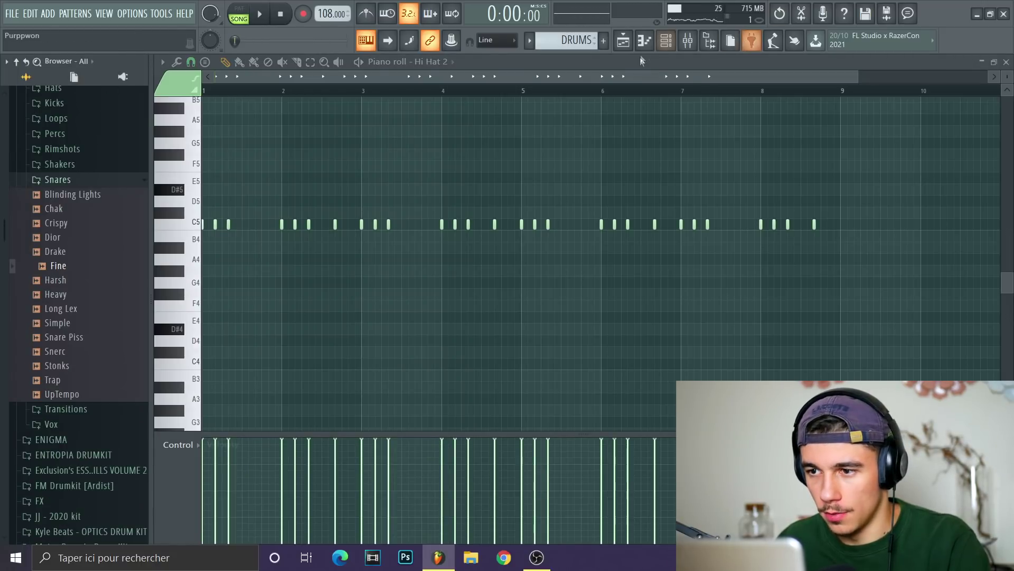
click(664, 44)
click(69, 338)
drag(415, 248, 432, 236)
Layer Fine and Snare Piss hits together on the third beat of each bar, starting at steps 9 and 25
click(594, 226)
key(space)
click(594, 244)
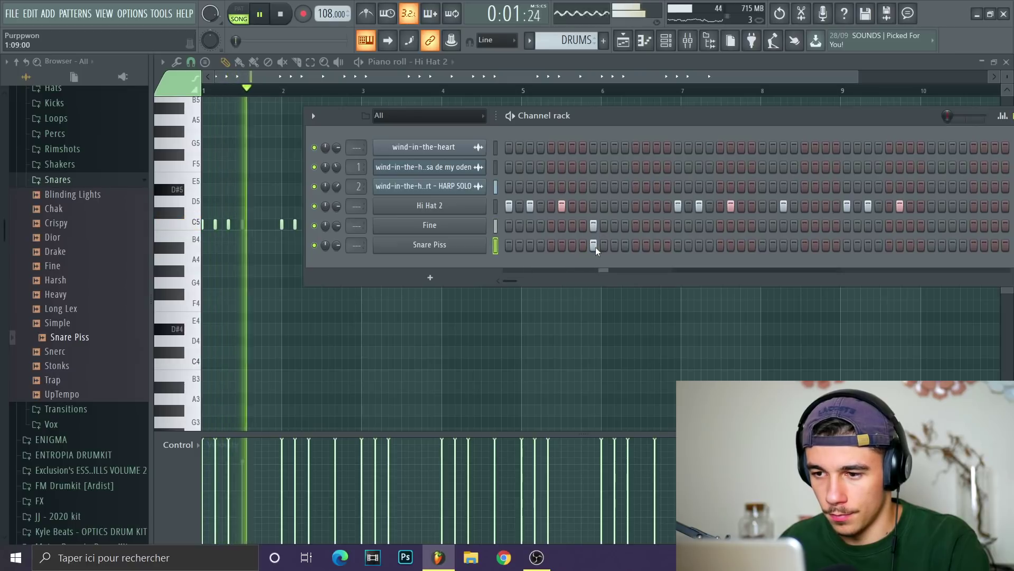
click(763, 226)
click(762, 244)
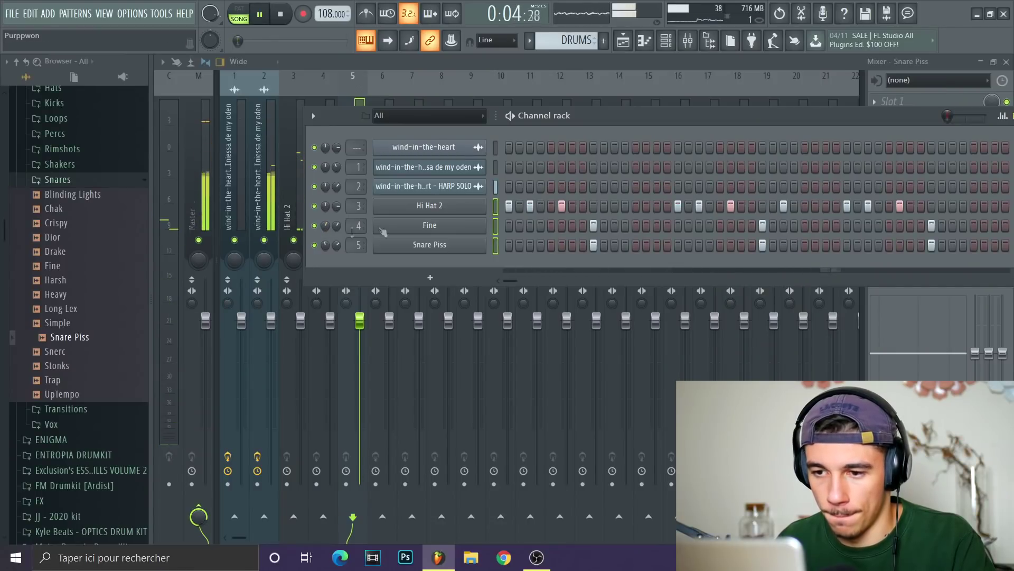
Insert Fruity Convolver in the first effect slot of the Fine snare's mixer track
click(327, 92)
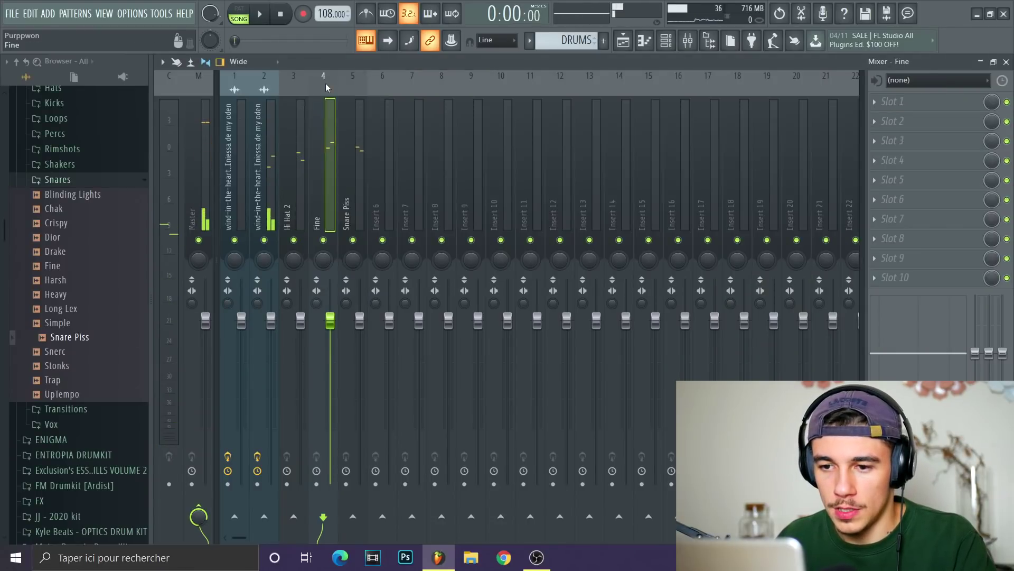
click(891, 104)
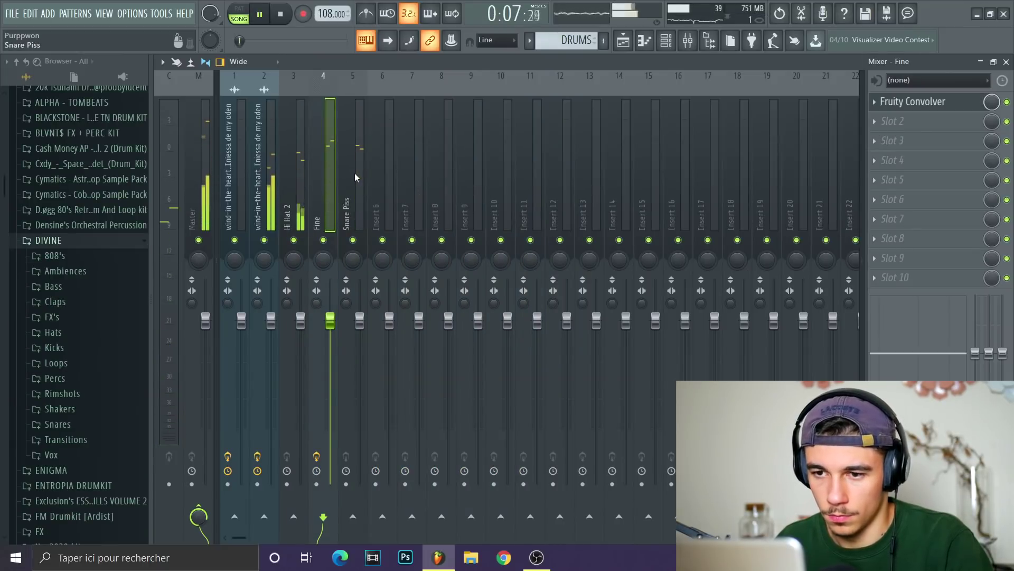
click(356, 180)
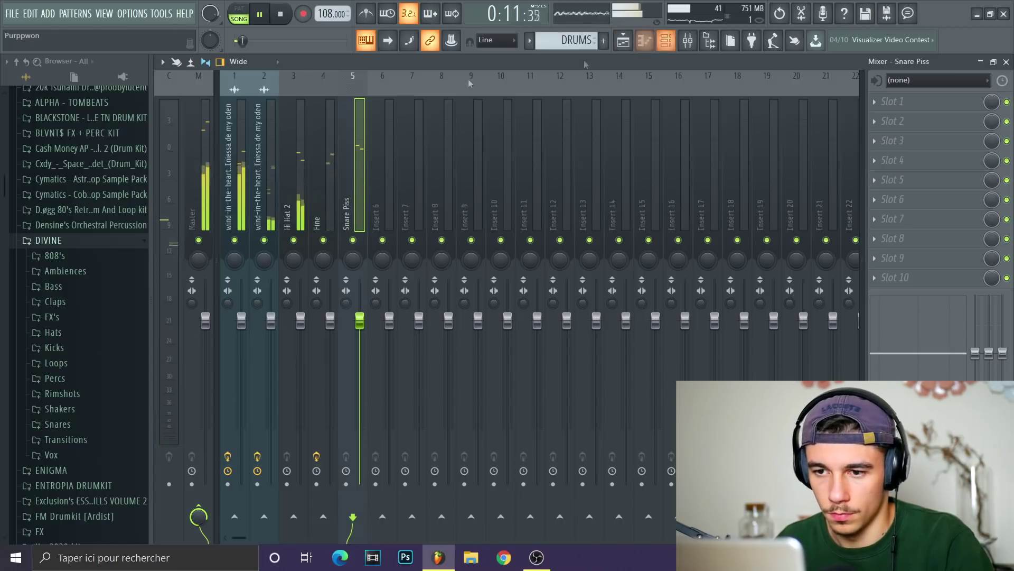
Automate the Fruity Convolver mix level on the Fine track with short peaks in bars 2, 4, 6 and 8
click(313, 167)
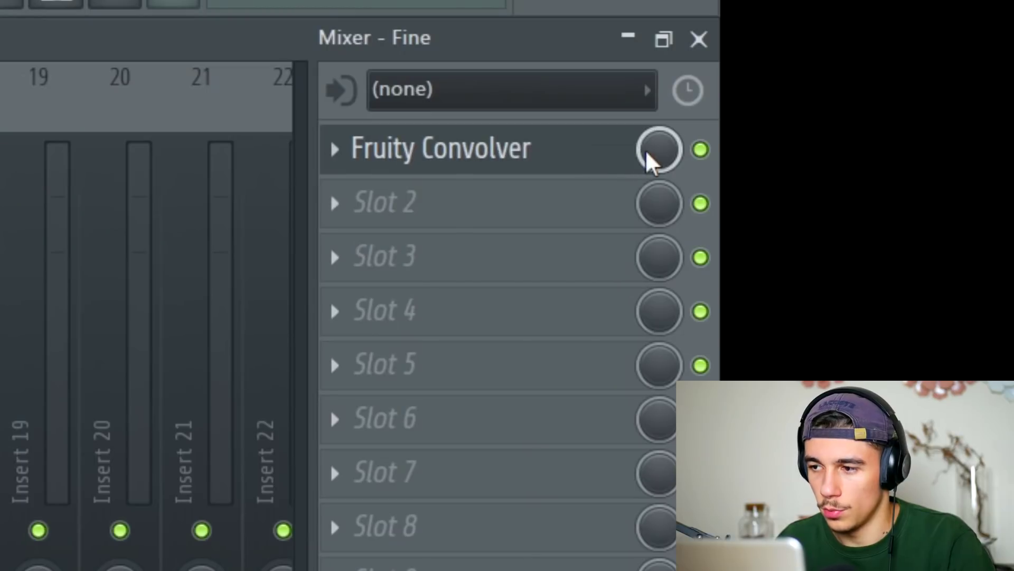
right_click(990, 103)
click(528, 373)
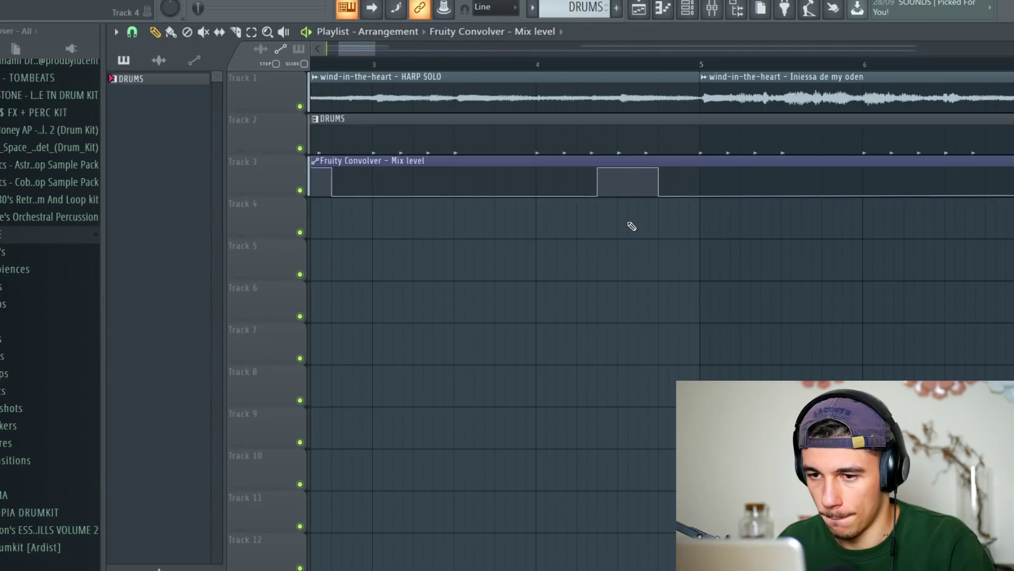
key(space)
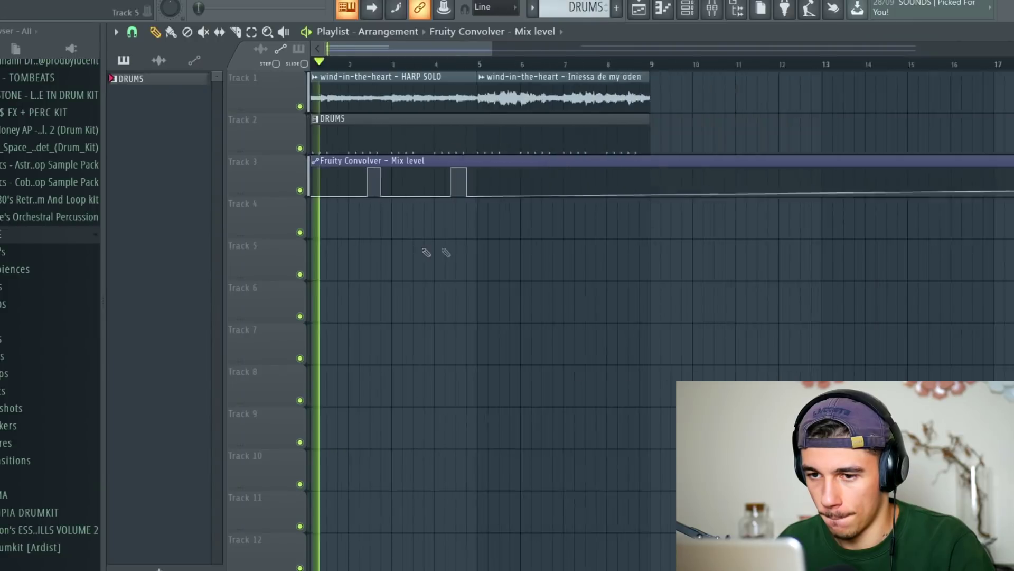
scroll(637, 244, down, 1)
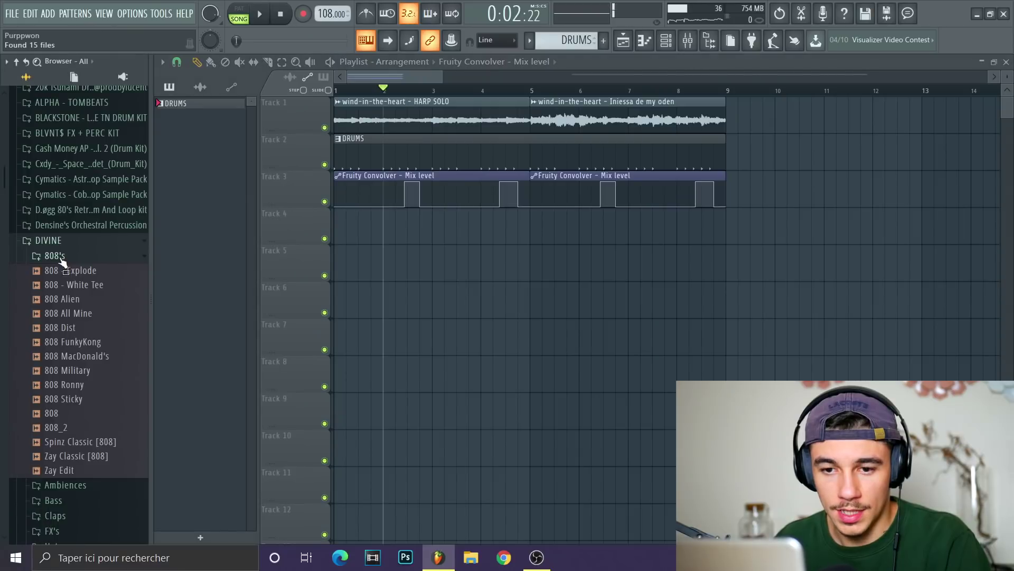
Load the Sub 1 sample from the DIVINE kit's Bass folder into the channel rack and preview its sound
scroll(64, 204, down, 3)
click(64, 113)
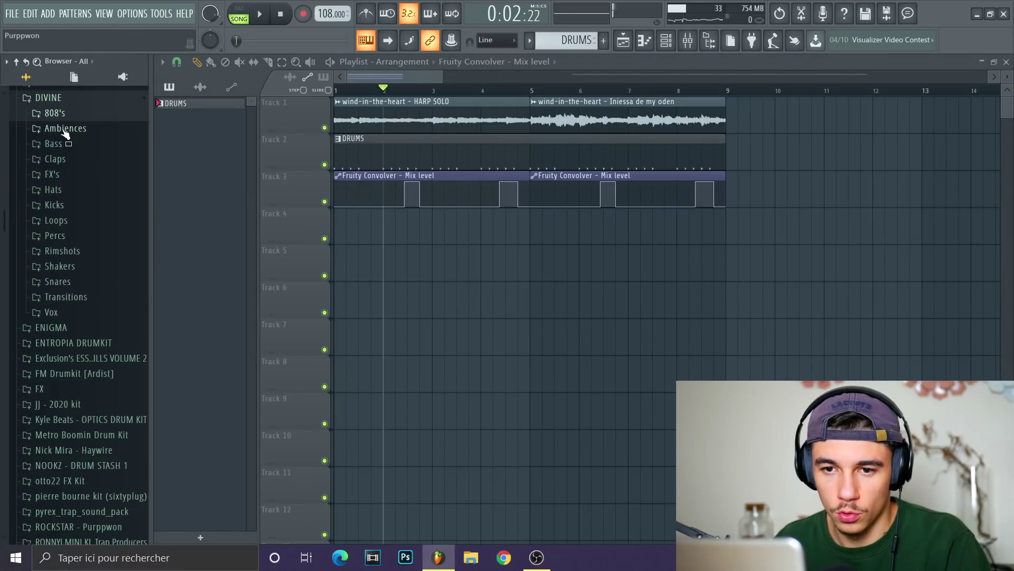
click(59, 147)
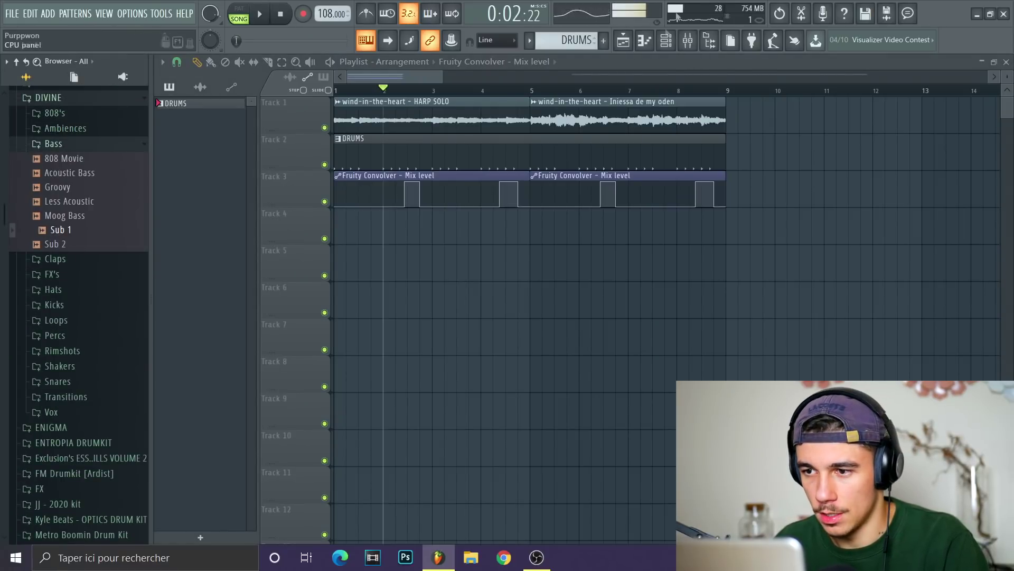
click(666, 40)
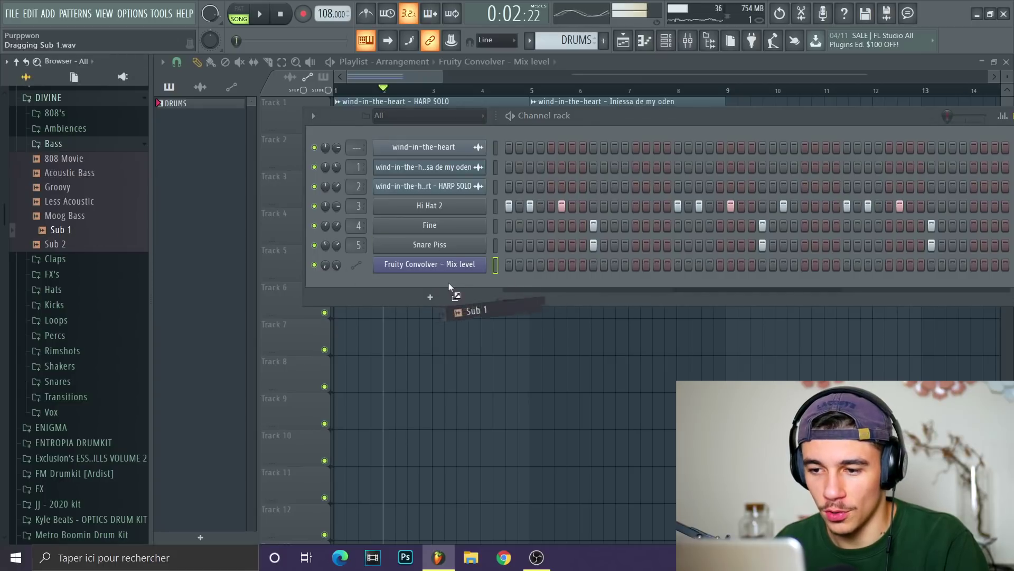
drag(452, 287, 452, 286)
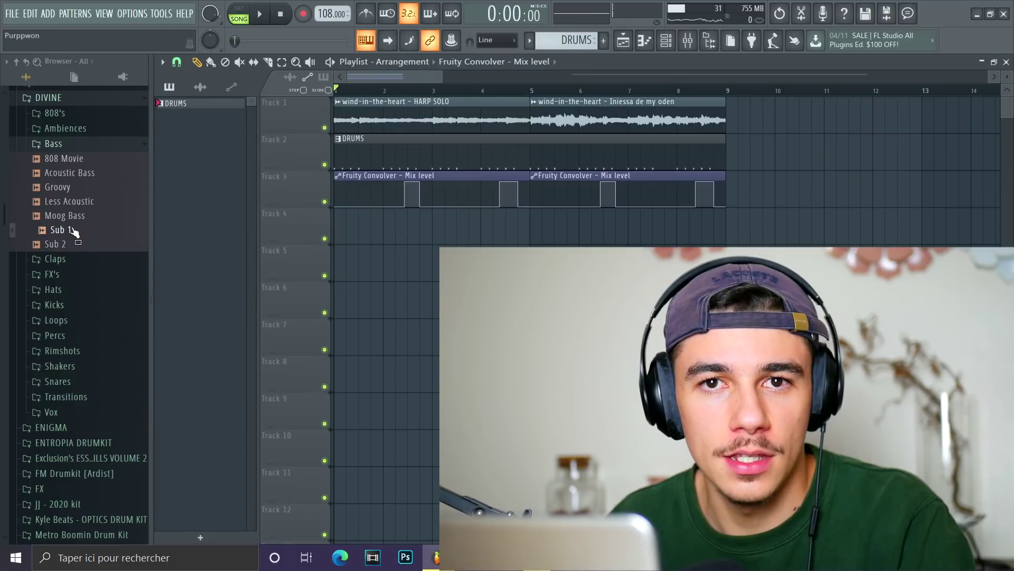
click(72, 231)
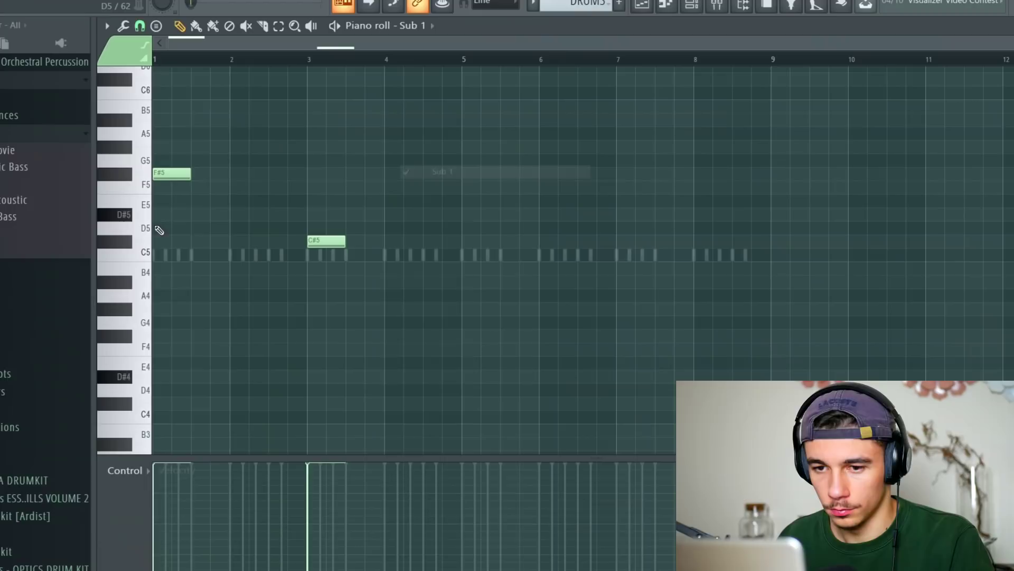
Write the Sub 1 bass phrase with half-bar notes: F#5 at bars 1 and 3, and C#5 halfway through bar 4
key(space)
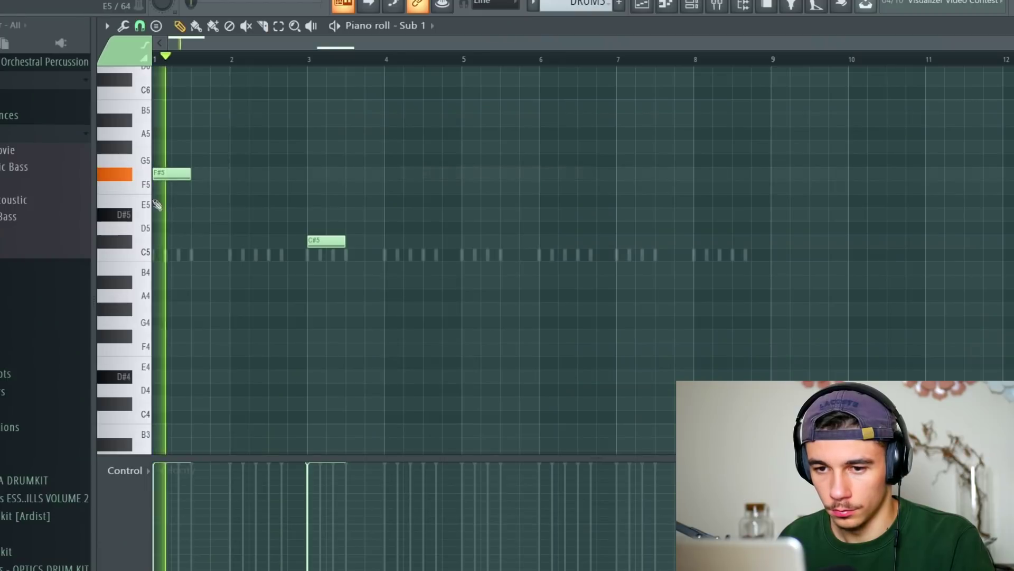
mouse_move(510, 241)
mouse_down()
mouse_move(510, 214)
mouse_move(510, 228)
mouse_up()
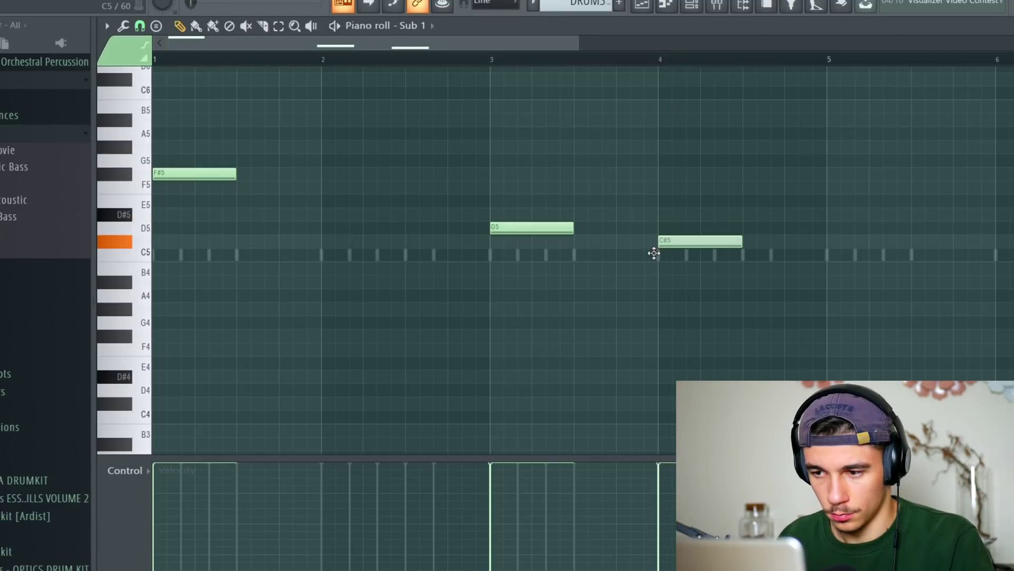
drag(530, 229, 531, 183)
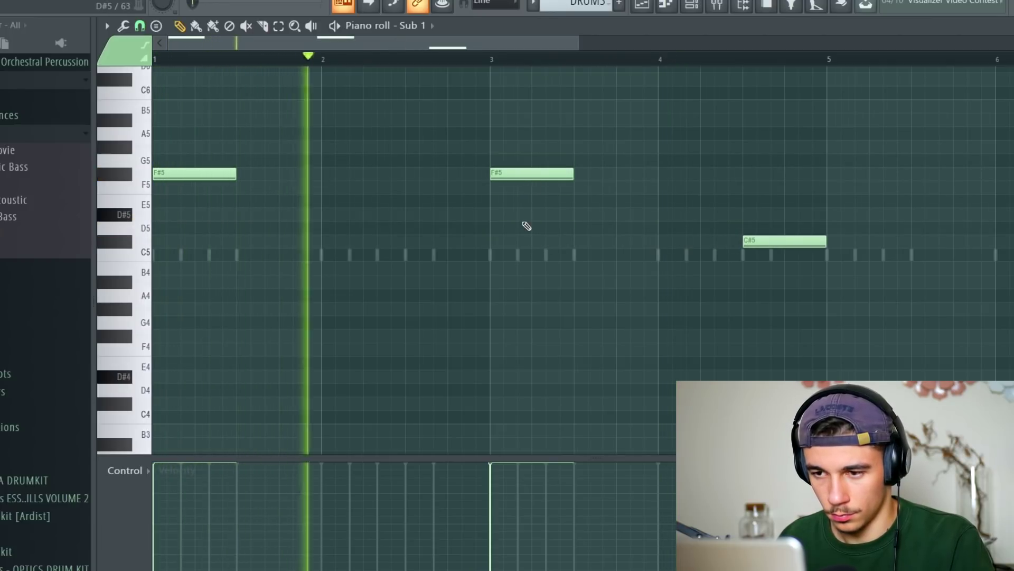
scroll(523, 226, down, 1)
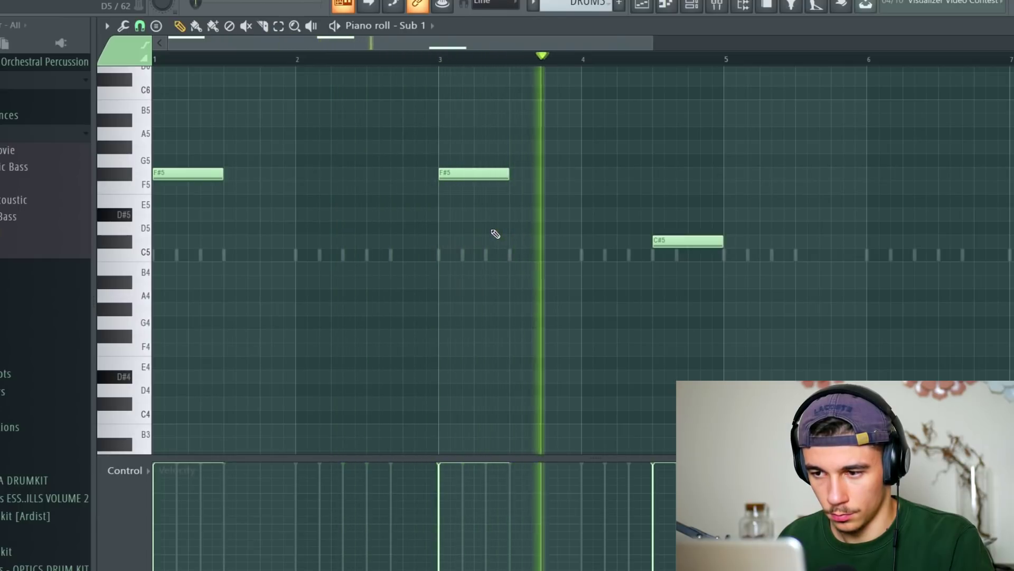
Repeat the four-bar Sub 1 phrase in bars 5 to 8
click(733, 174)
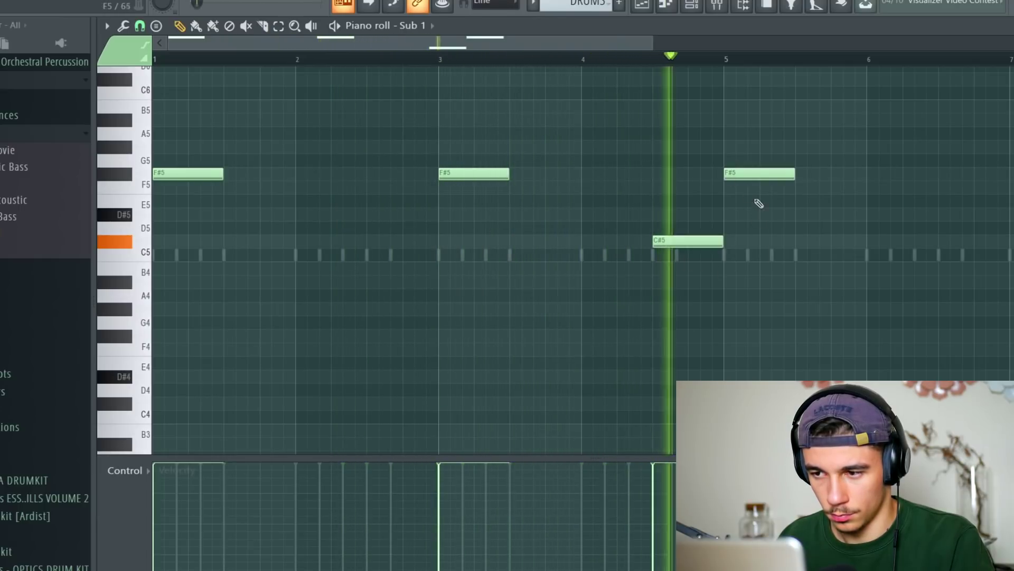
scroll(757, 198, down, 3)
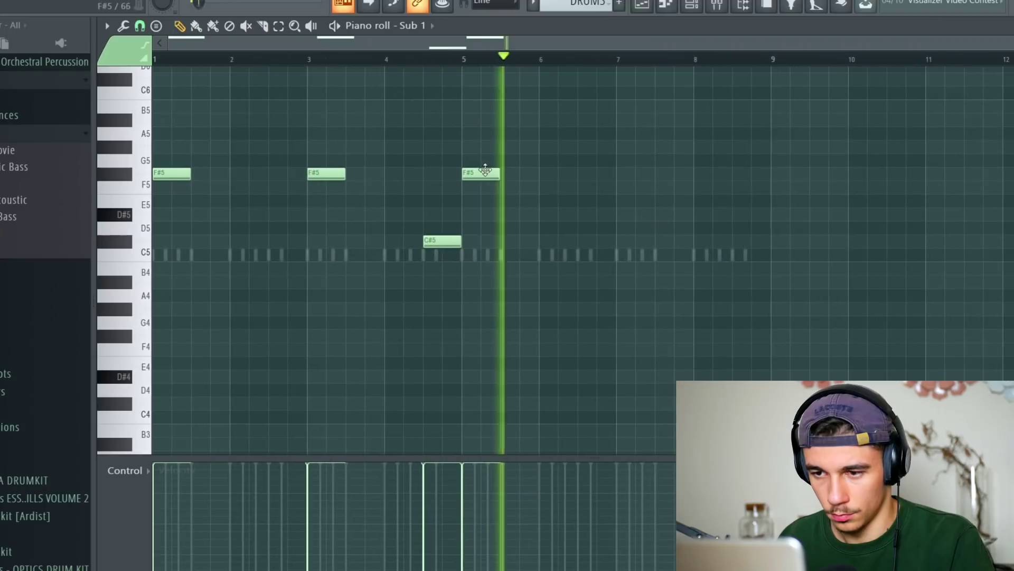
right_click(488, 173)
drag(582, 244, 152, 61)
drag(165, 266, 481, 262)
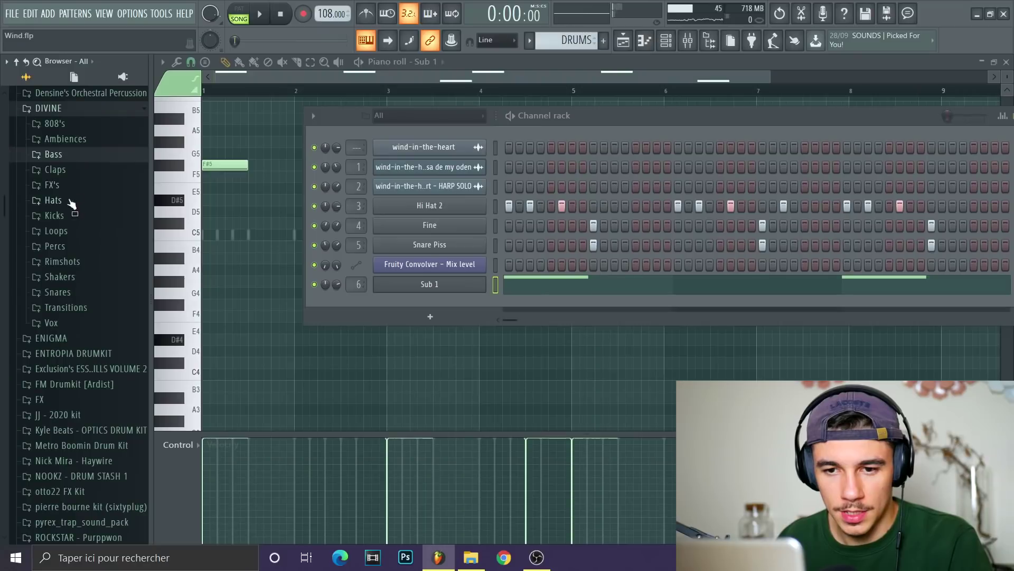
Add Kick 2_3 from the DIVINE kit's Kicks folder, with hits at every bar start and halfway through bars 4 and 8
click(57, 215)
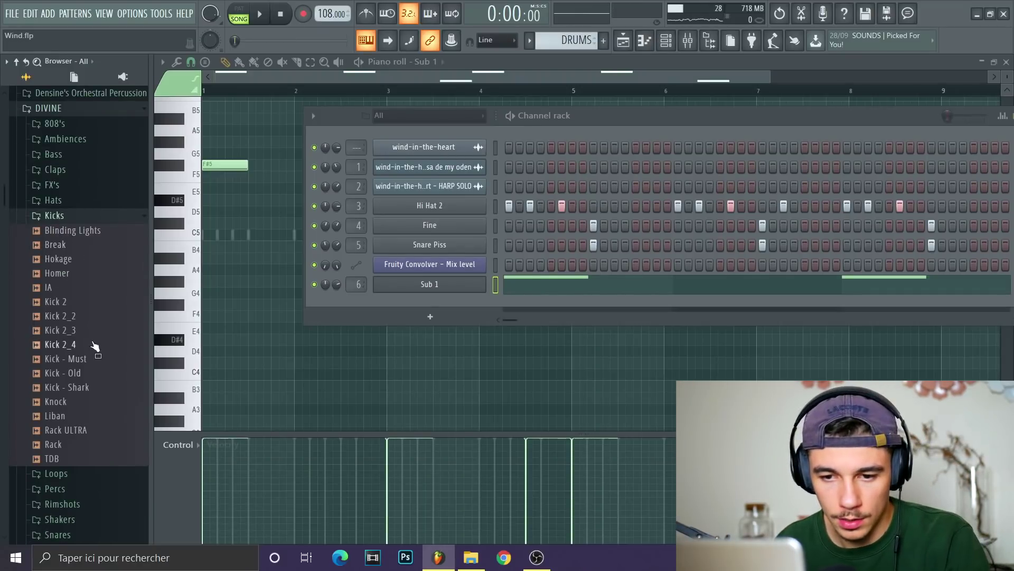
drag(459, 302, 449, 302)
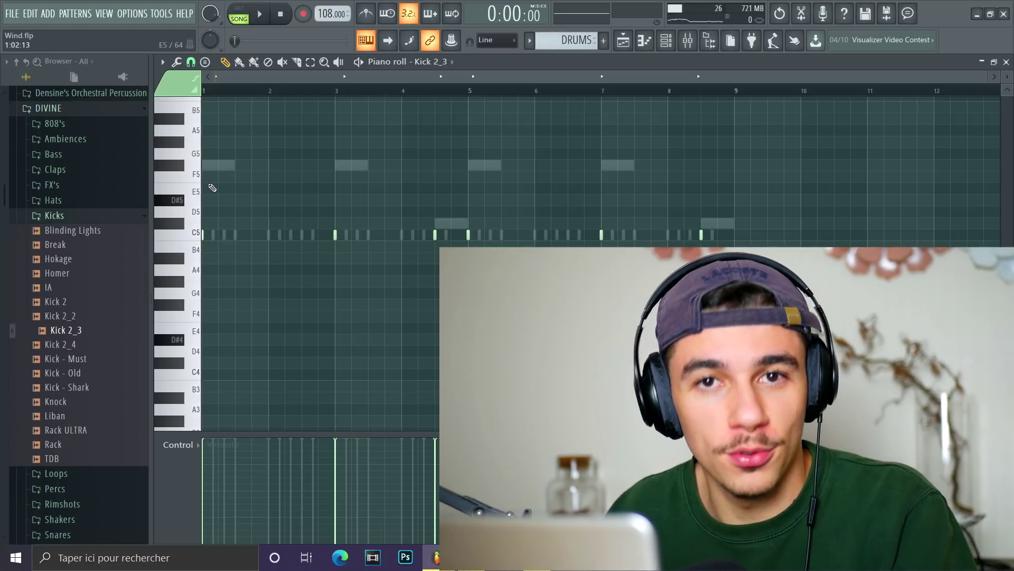
scroll(242, 263, up, 3)
scroll(344, 235, down, 3)
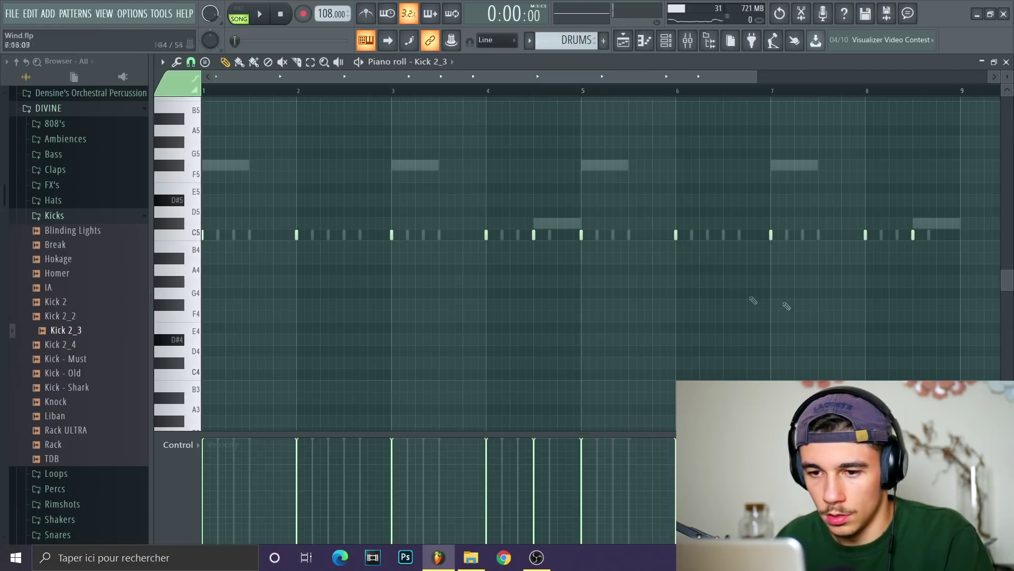
key(space)
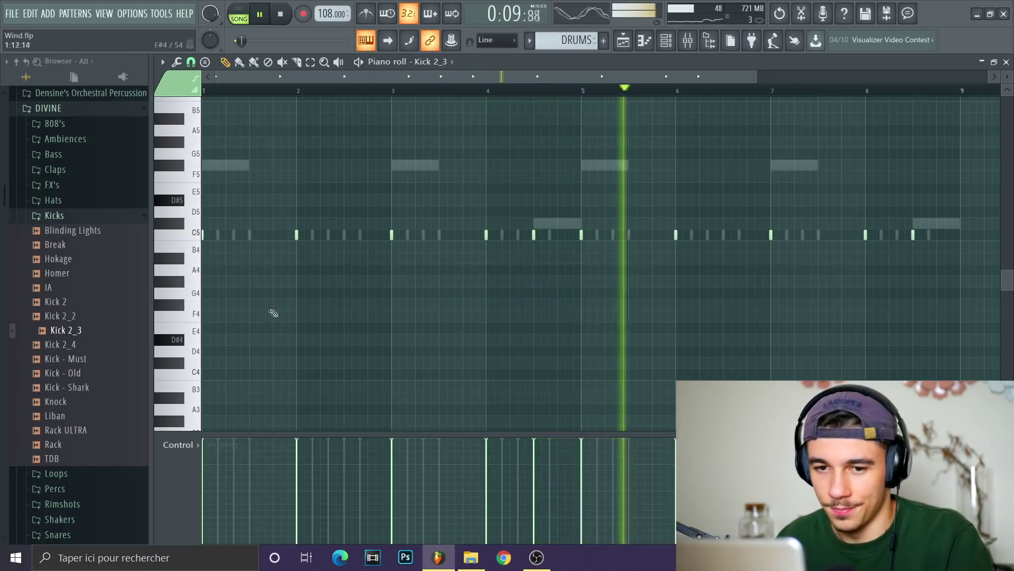
Load Perc - Perle and Rattle from the DIVINE kit's Percs folder into the channel rack
click(70, 216)
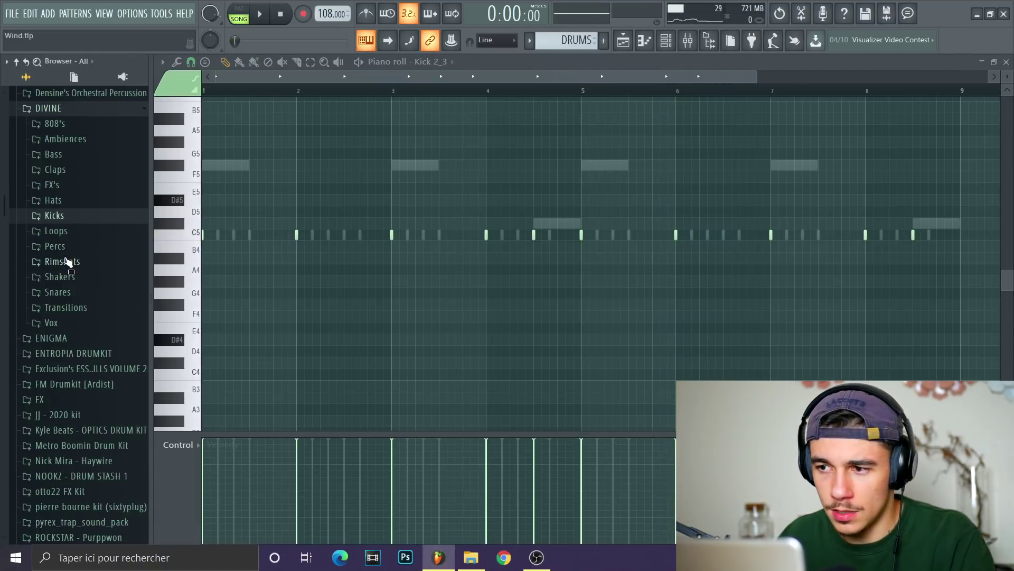
click(55, 246)
click(75, 318)
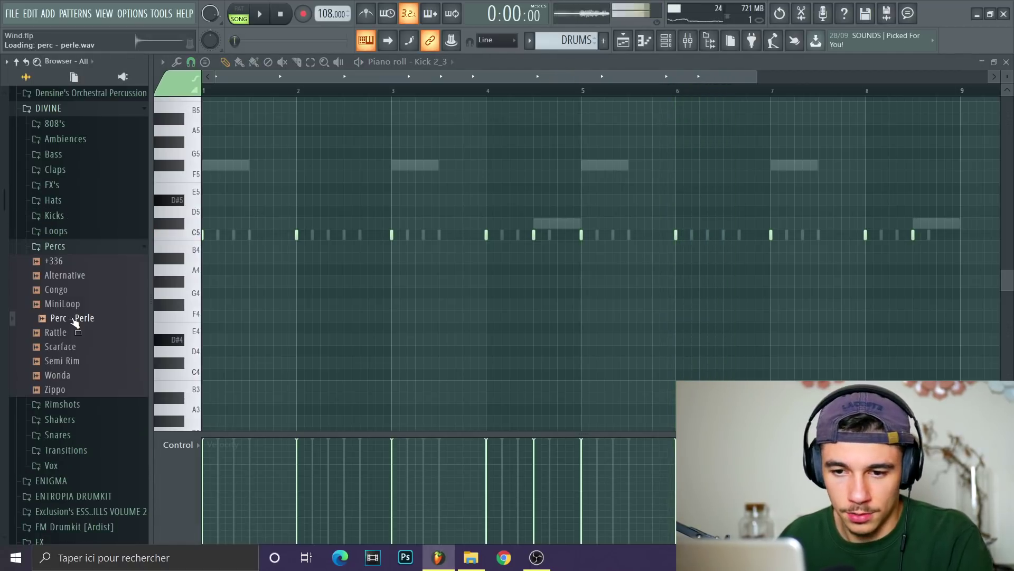
click(671, 45)
click(65, 334)
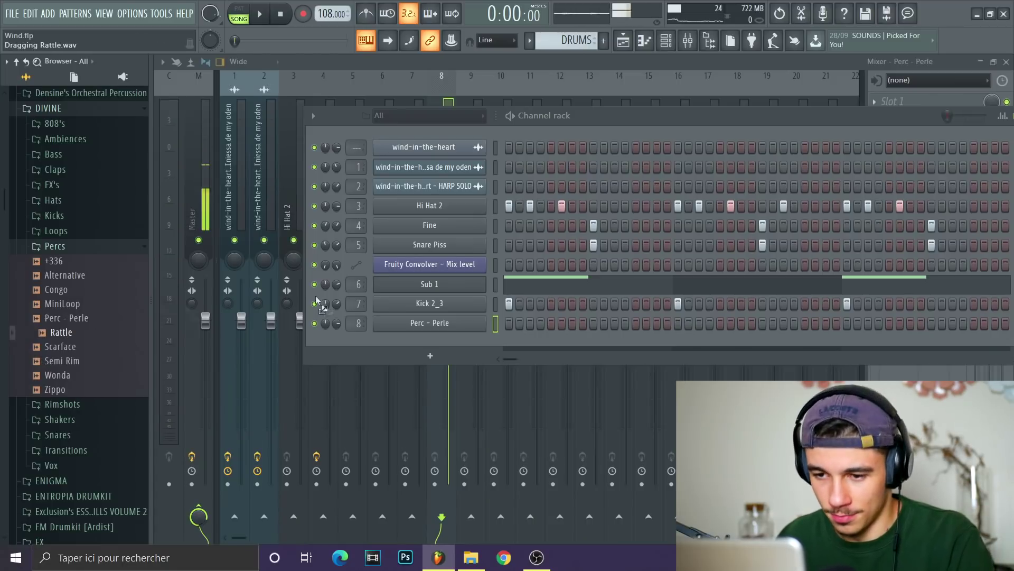
drag(378, 335, 380, 336)
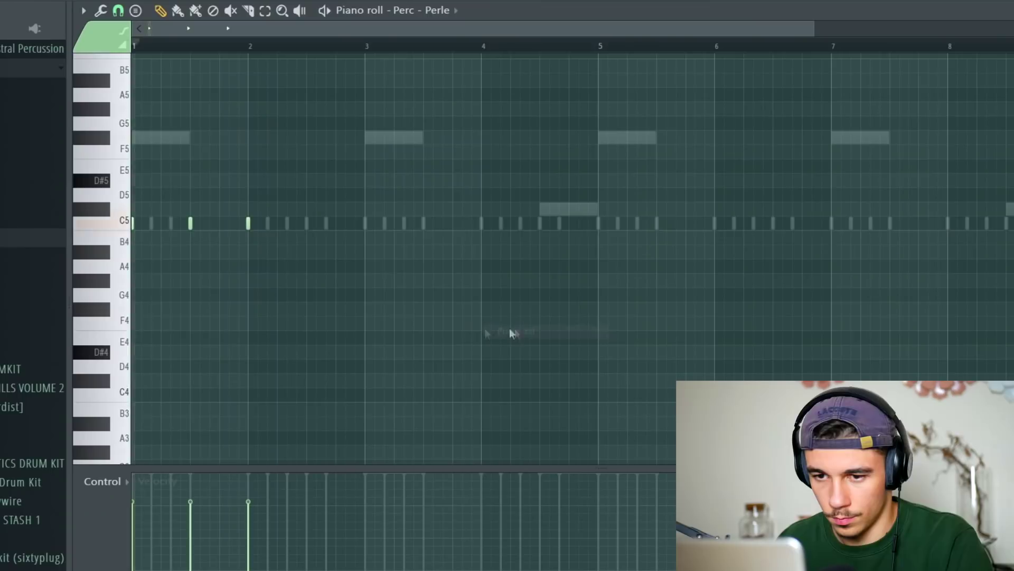
Write a five-hit, two-bar Perc - Perle pattern on C5 ending with two hits late in bar 2, and duplicate it through bar 8
key(space)
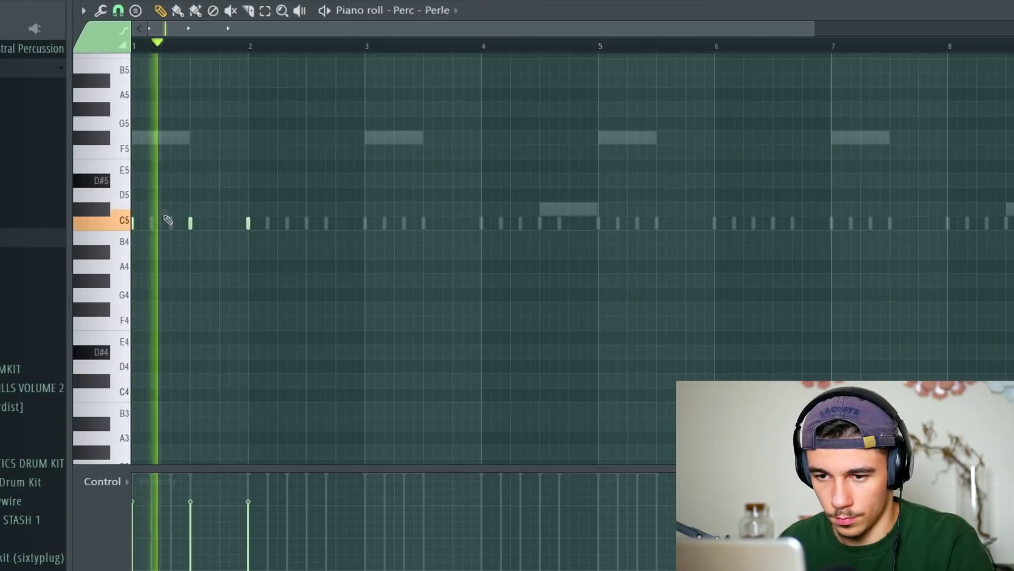
scroll(163, 221, up, 2)
scroll(421, 261, up, 3)
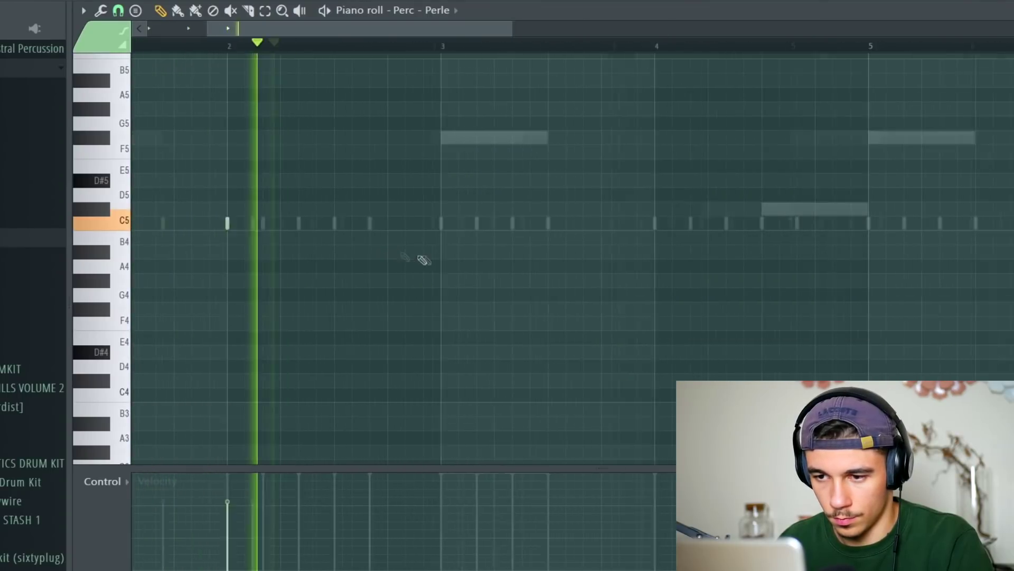
key(space)
click(367, 223)
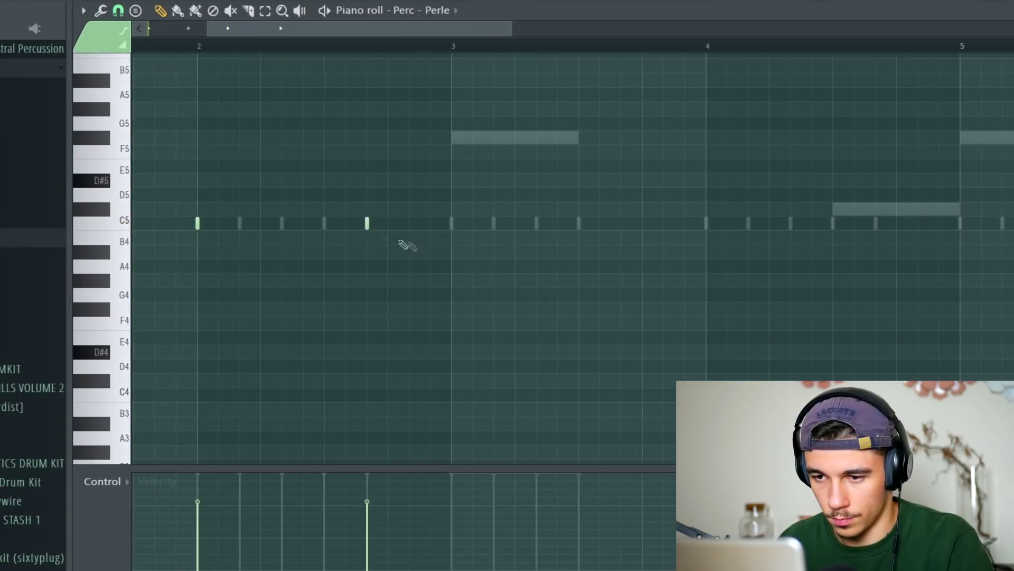
click(450, 228)
scroll(421, 273, down, 3)
right_click(339, 226)
drag(368, 224, 134, 239)
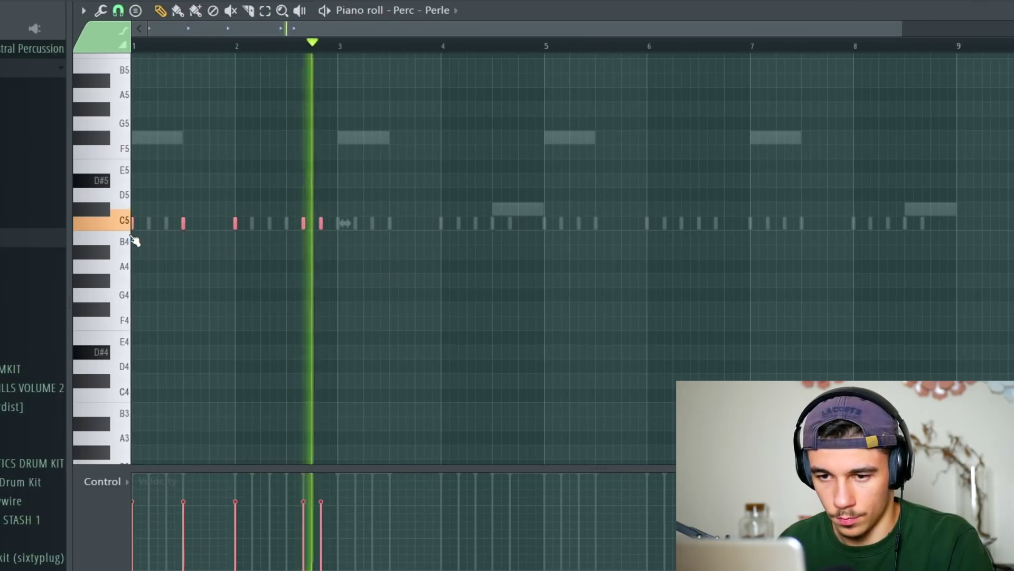
key(ctrl+b)
key(space)
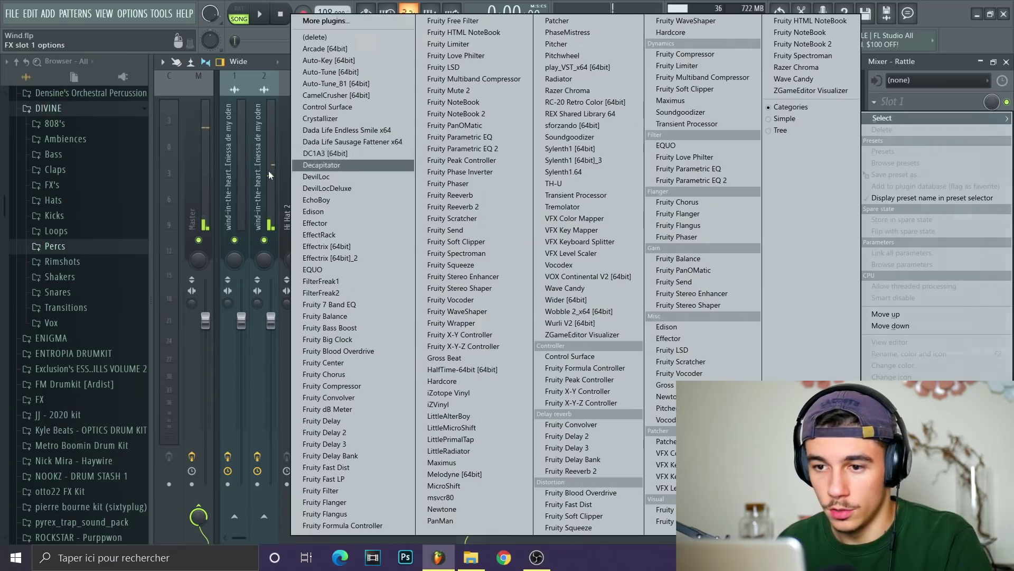
Insert Endless Smile in the first effect slot of the Perc - Perle mixer track with its intensity at 20%
click(354, 131)
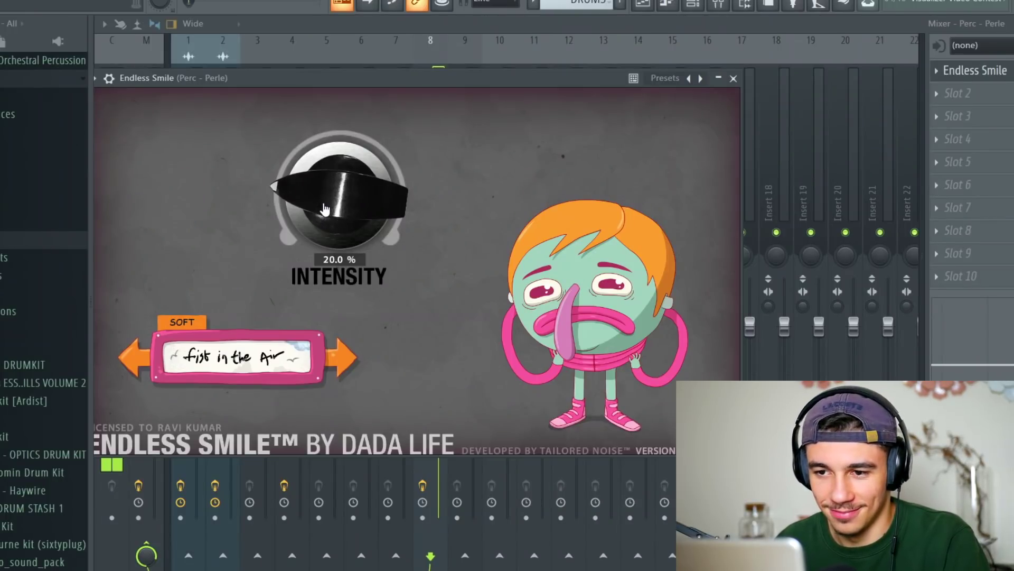
drag(322, 202, 316, 203)
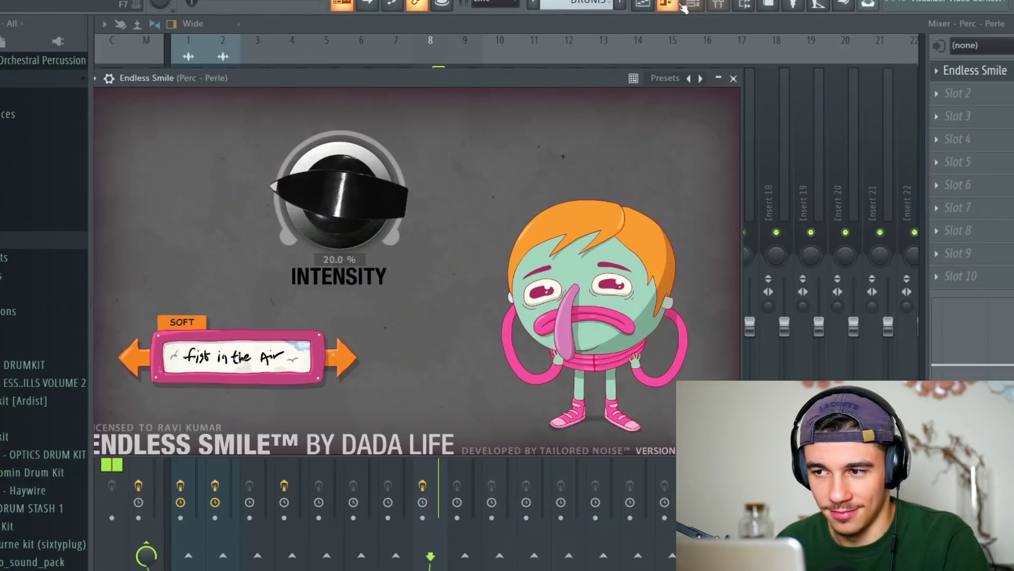
Pan the Perc - Perle hits in bars 1 and 2 alternately right and left, and lower the second hit's velocity
click(678, 6)
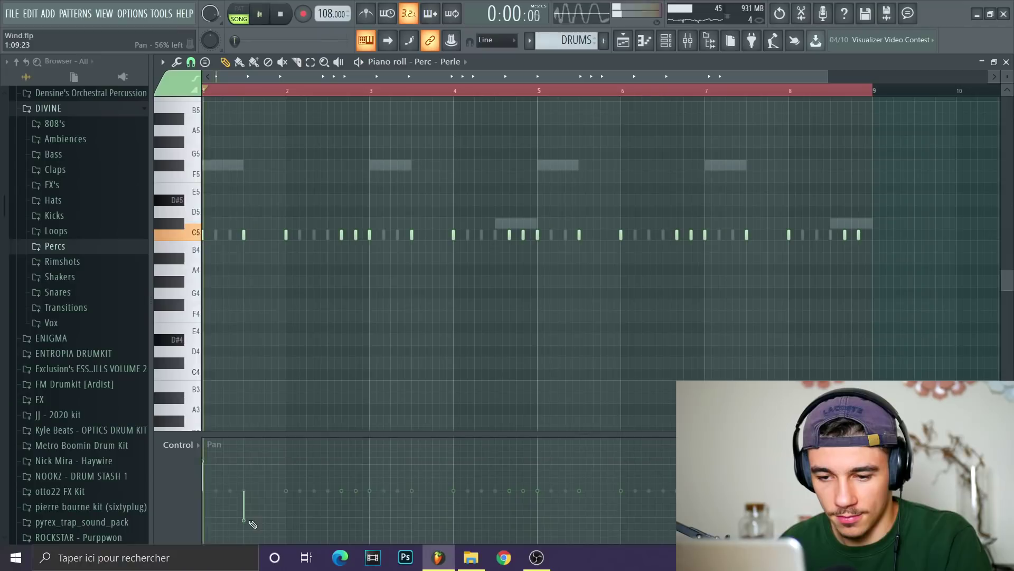
click(285, 460)
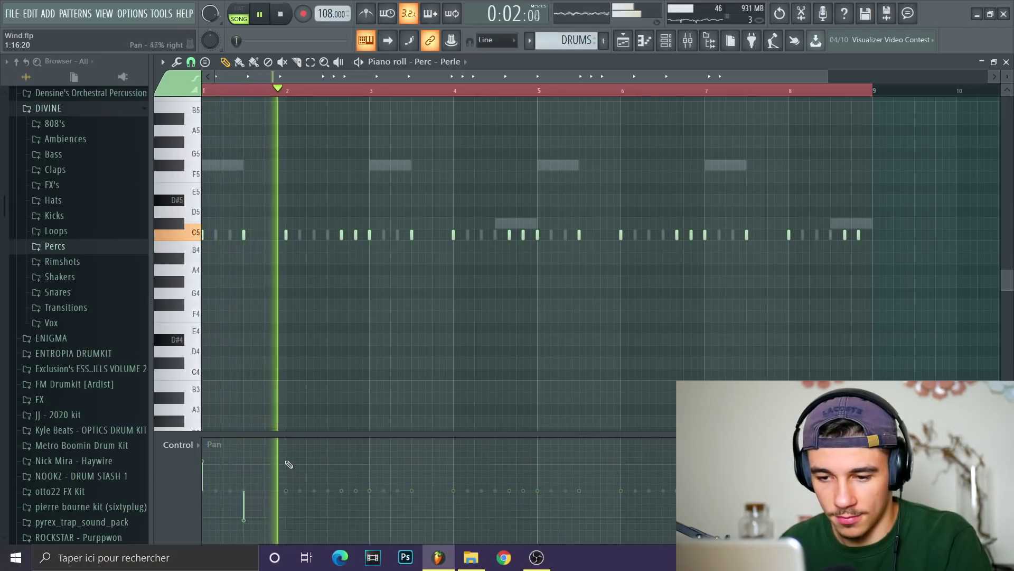
click(342, 517)
click(355, 474)
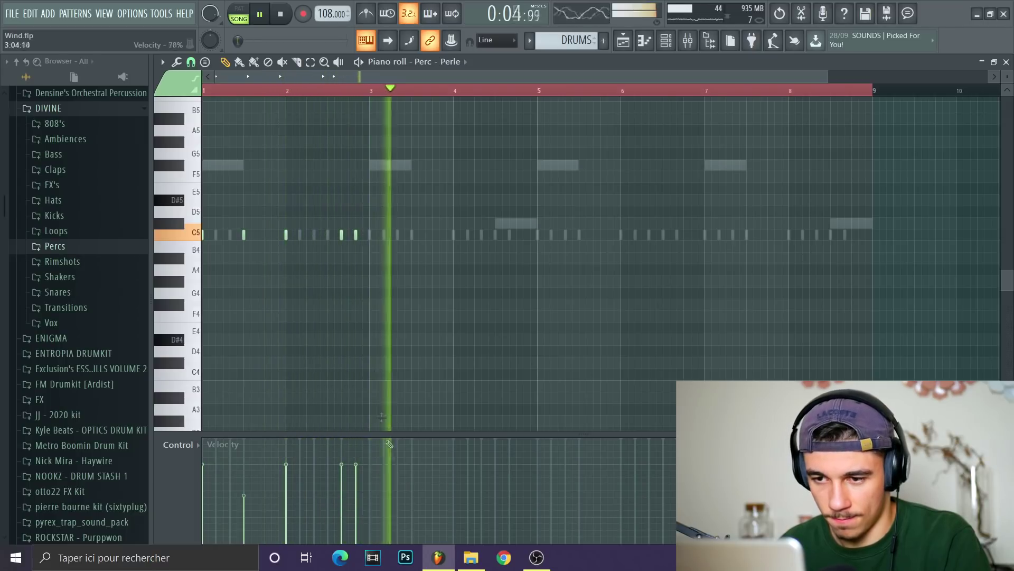
key(space)
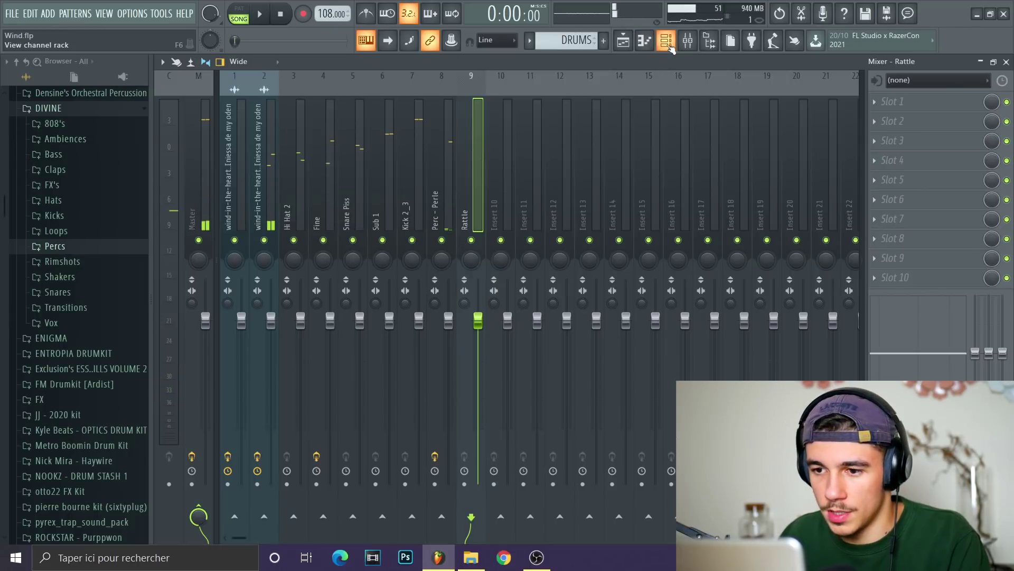
Place a Rattle hit on C5 at the start of bar 3 and play it back in context
click(667, 41)
click(511, 344)
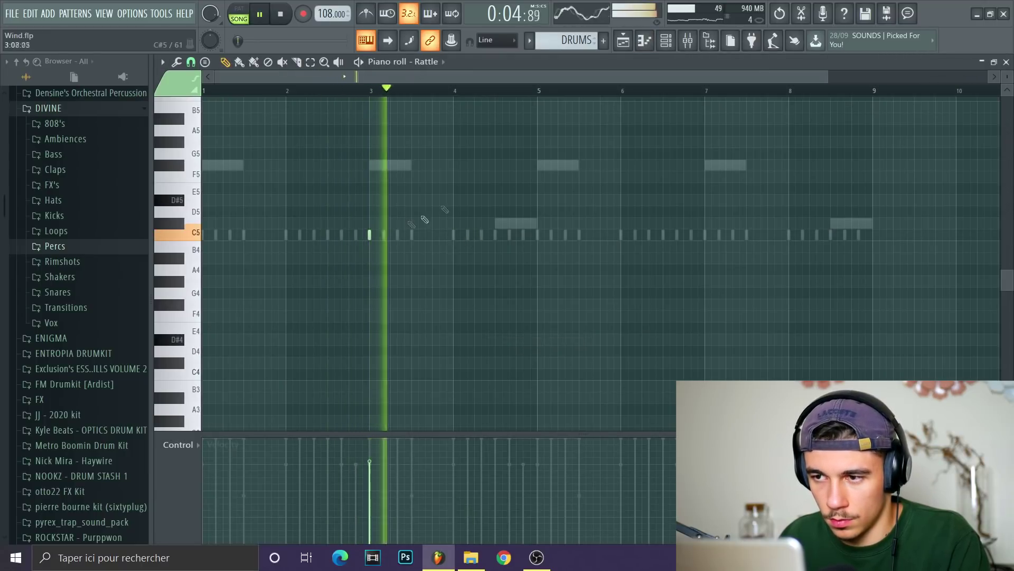
key(space)
Add Endless Smile to the first effect slot of the Rattle mixer track and set its intensity to 51%
click(688, 41)
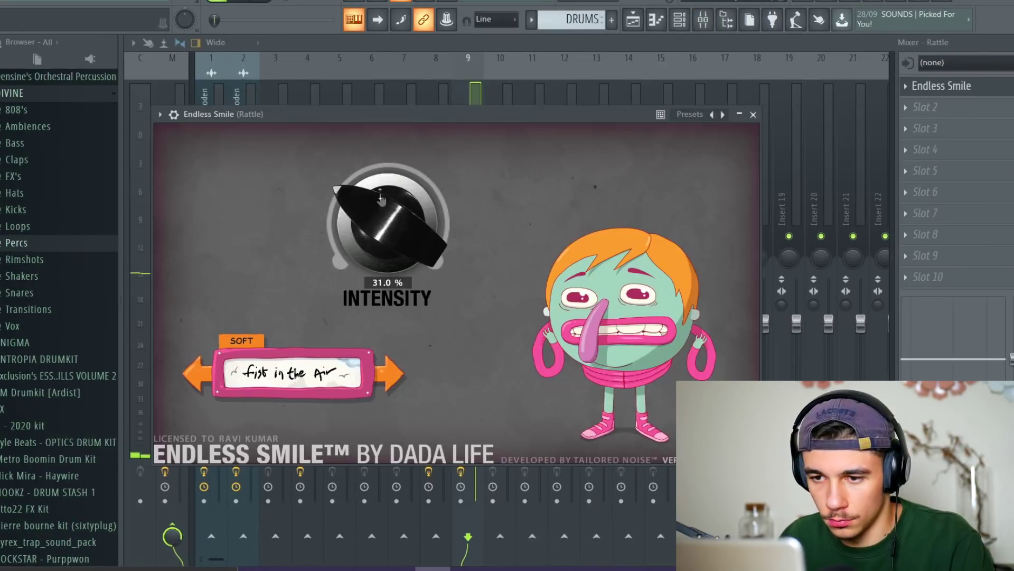
drag(407, 222, 396, 181)
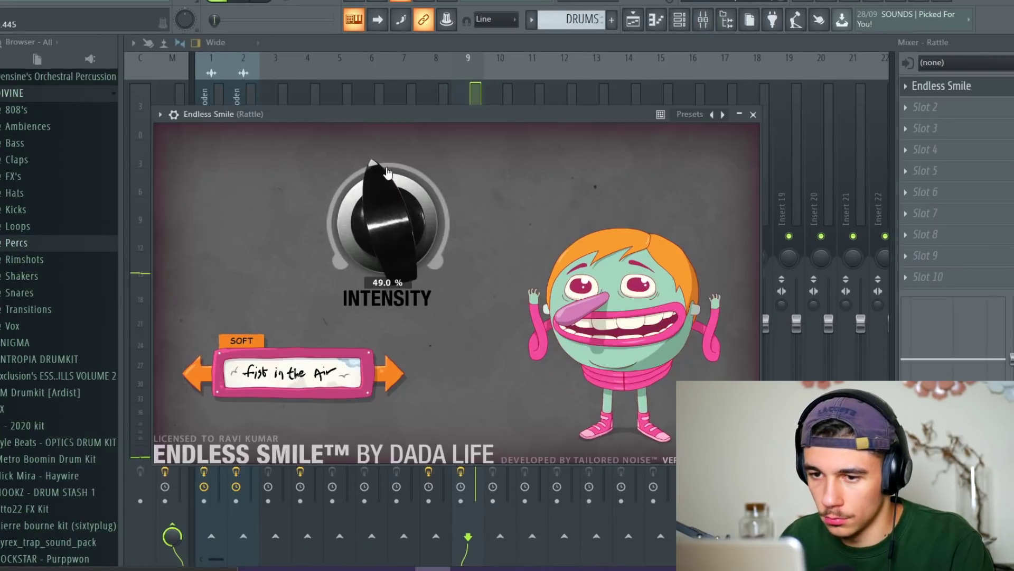
mouse_move(385, 190)
mouse_down()
mouse_move(390, 177)
mouse_move(388, 199)
mouse_up()
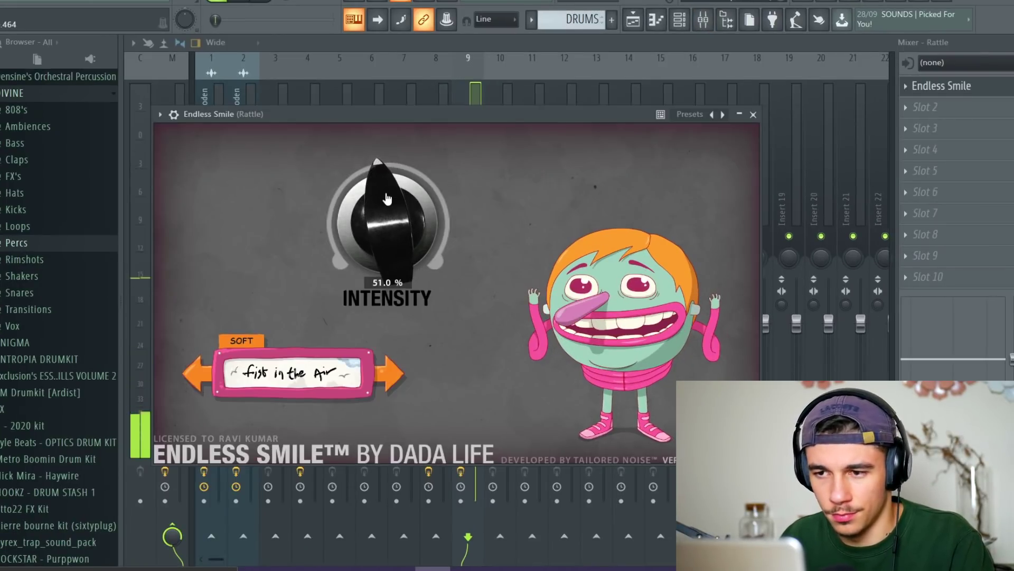
click(466, 84)
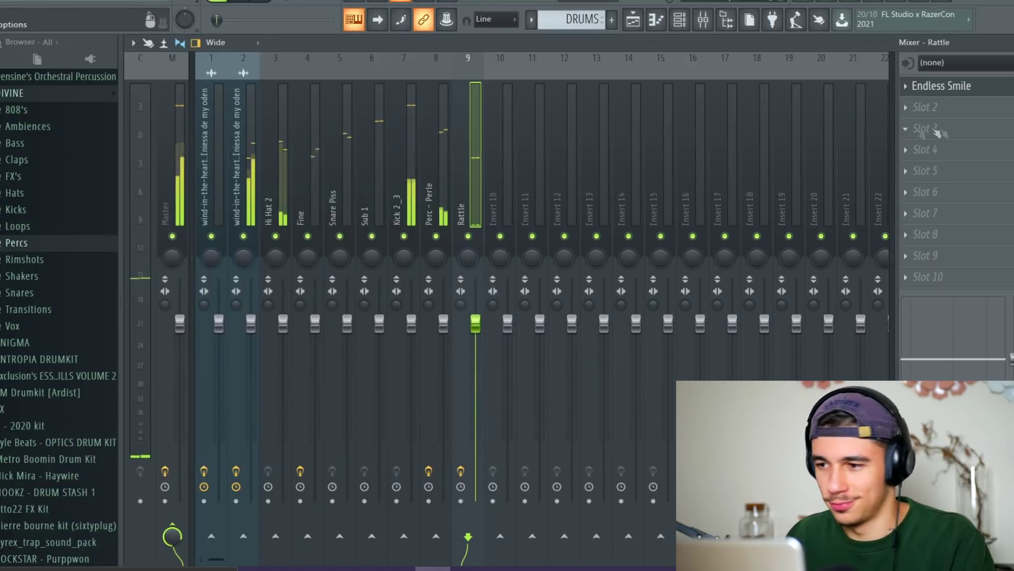
Insert Fruity Parametric EQ 2 in the Rattle track's slot 10 and roll off the lowest frequencies and the upper treble
click(909, 258)
mouse_move(913, 267)
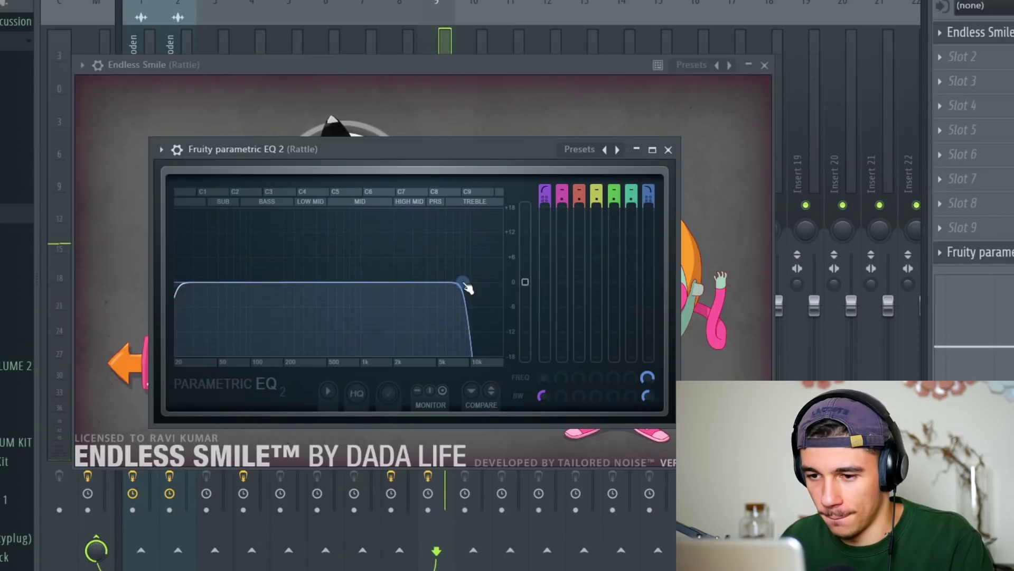
key(space)
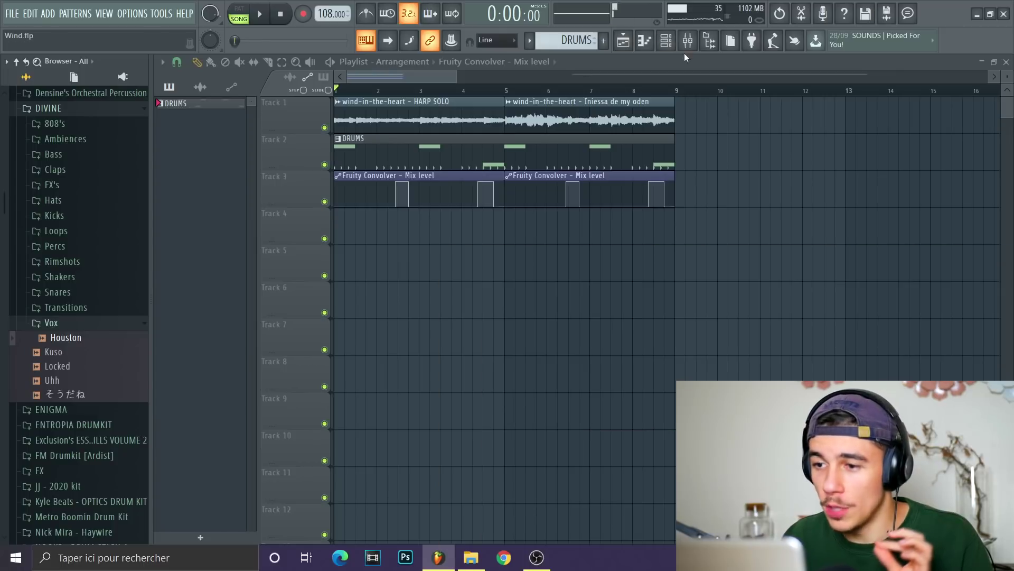
Move the whole eight-bar arrangement to start at bar 5 and copy the HARP SOLO clip into bars 1 to 4
click(667, 42)
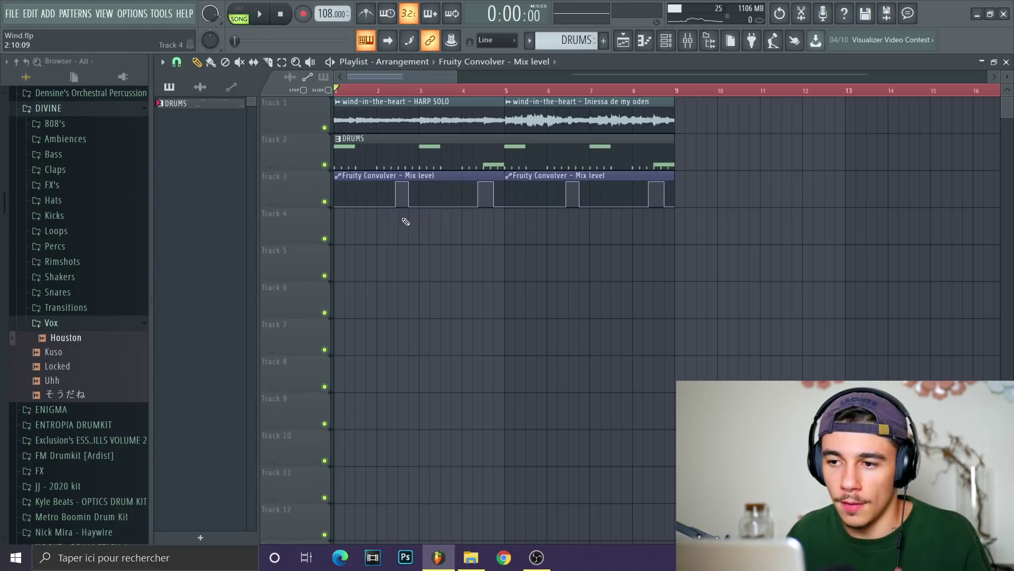
drag(336, 90, 670, 102)
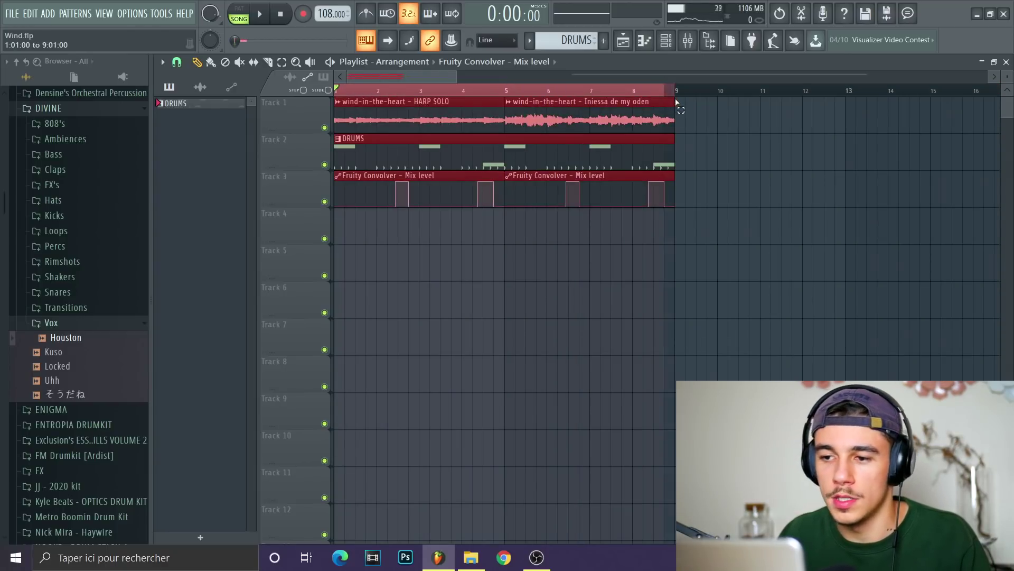
drag(675, 100, 677, 100)
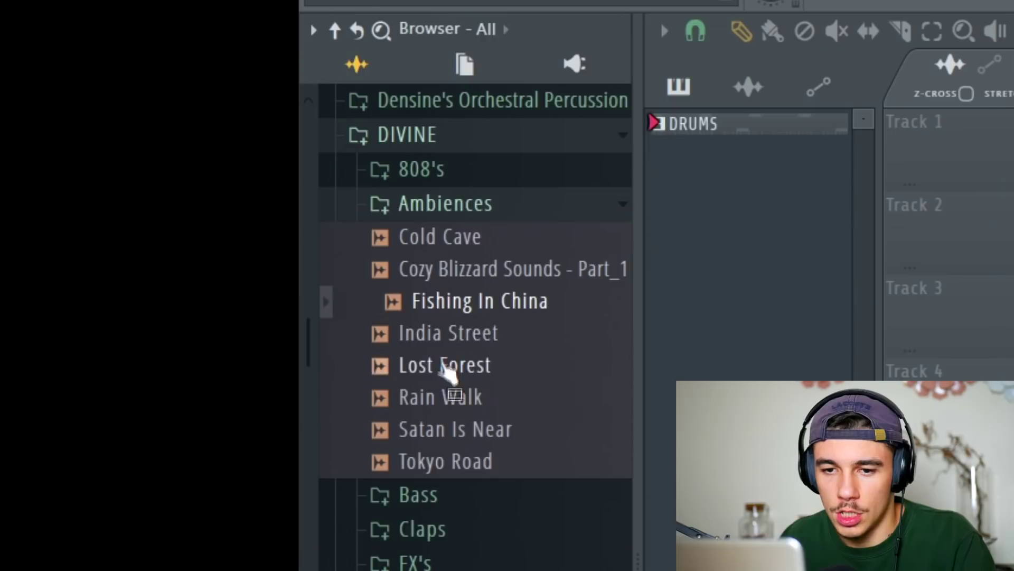
Place the Rain Walk ambience from the DIVINE kit on Track 4, spanning bars 1 to 4
click(442, 365)
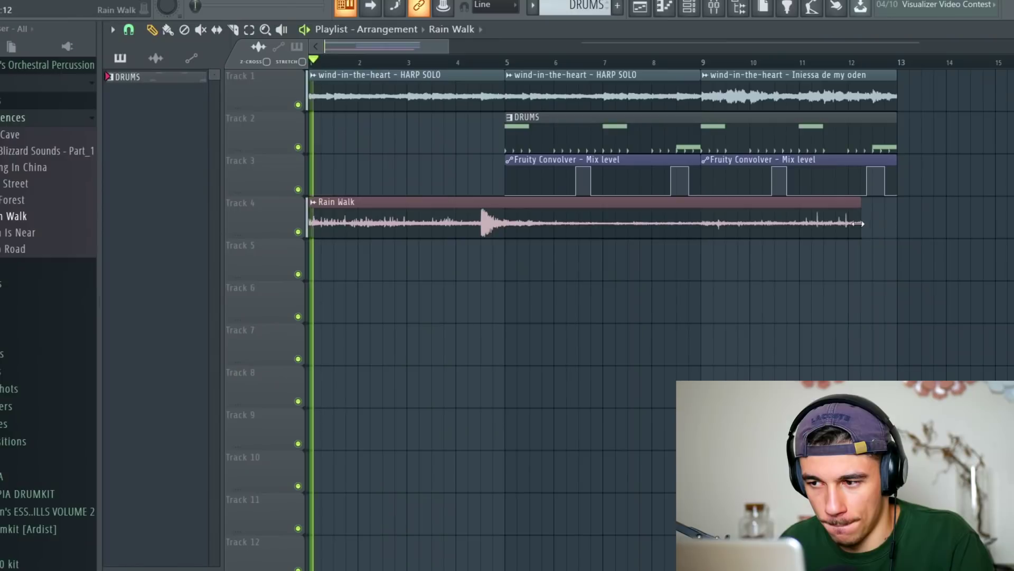
drag(863, 223, 506, 242)
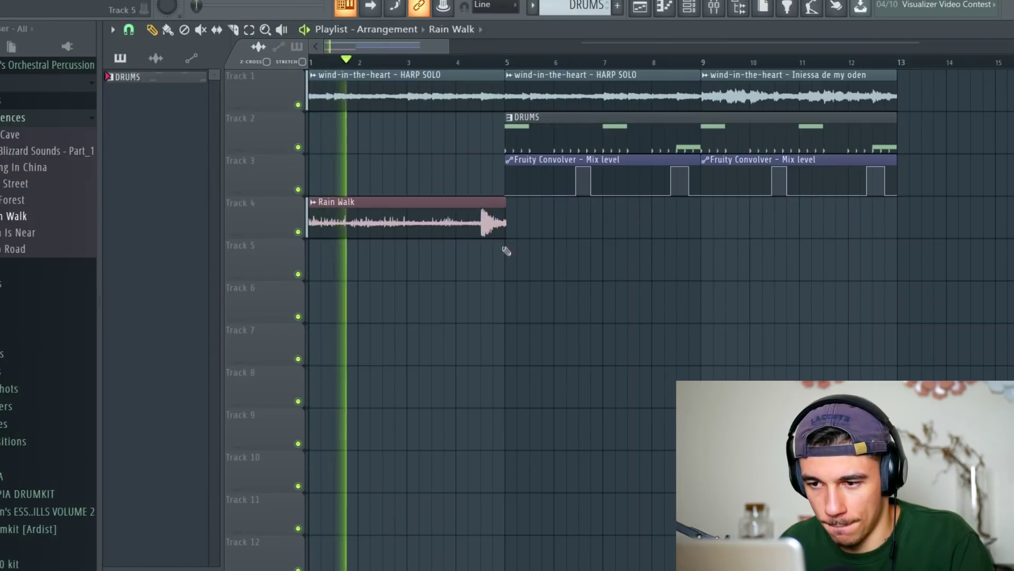
Check the end of the Rain Walk clip and nudge the そうだね vocal earlier on Track 5 so it ends at bar 5
scroll(504, 246, up, 5)
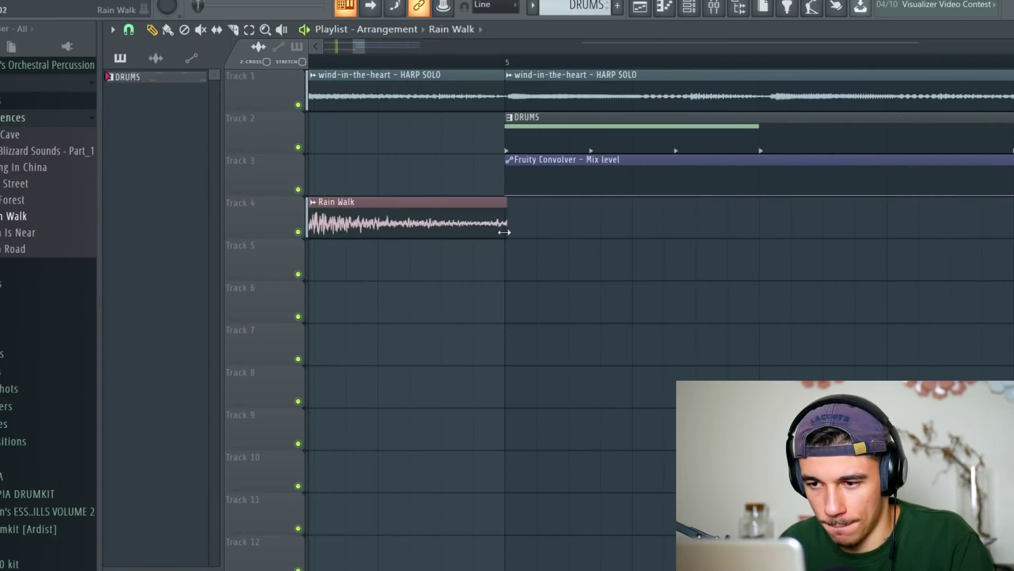
scroll(469, 255, down, 4)
key(space)
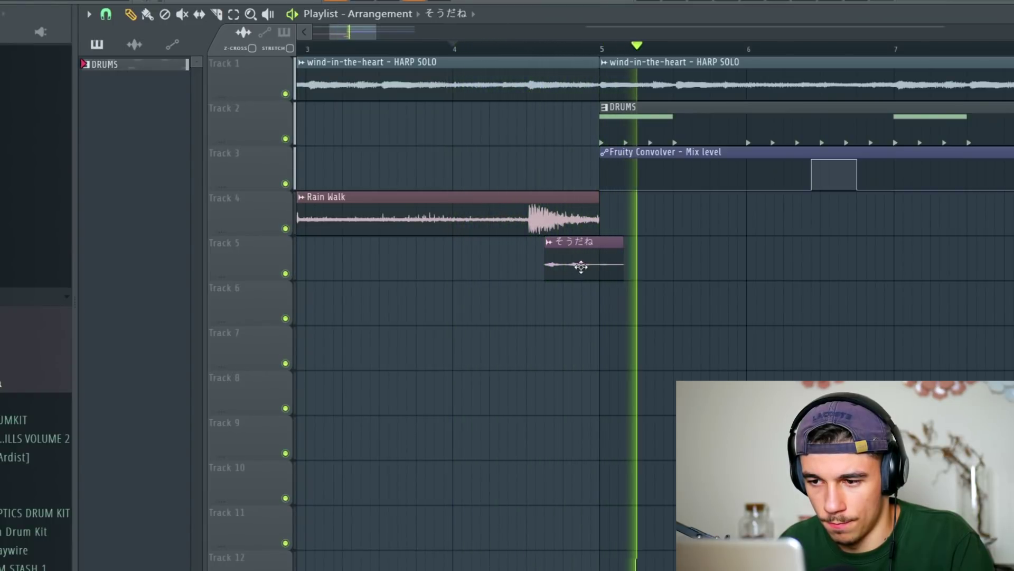
key(space)
key(space)
drag(575, 265, 558, 266)
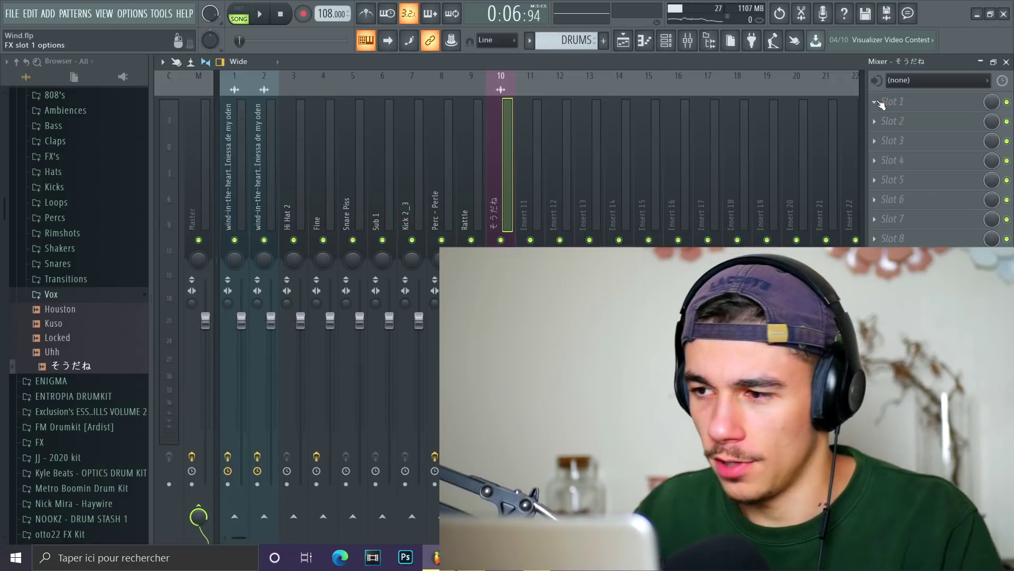
Add Endless Smile to the first effect slot of the そうだね mixer track and set its intensity to 19%
click(877, 103)
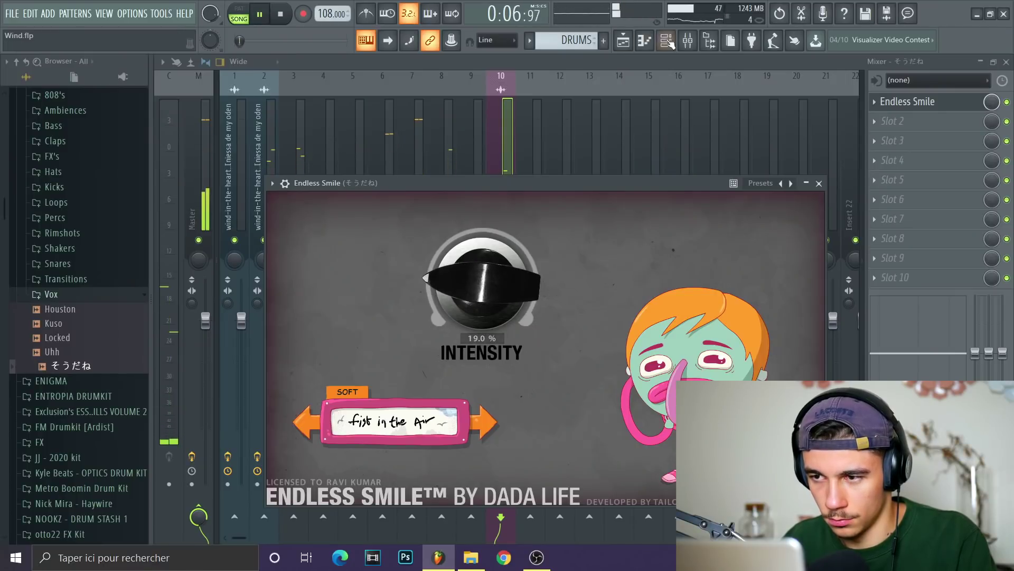
click(627, 47)
scroll(529, 296, down, 2)
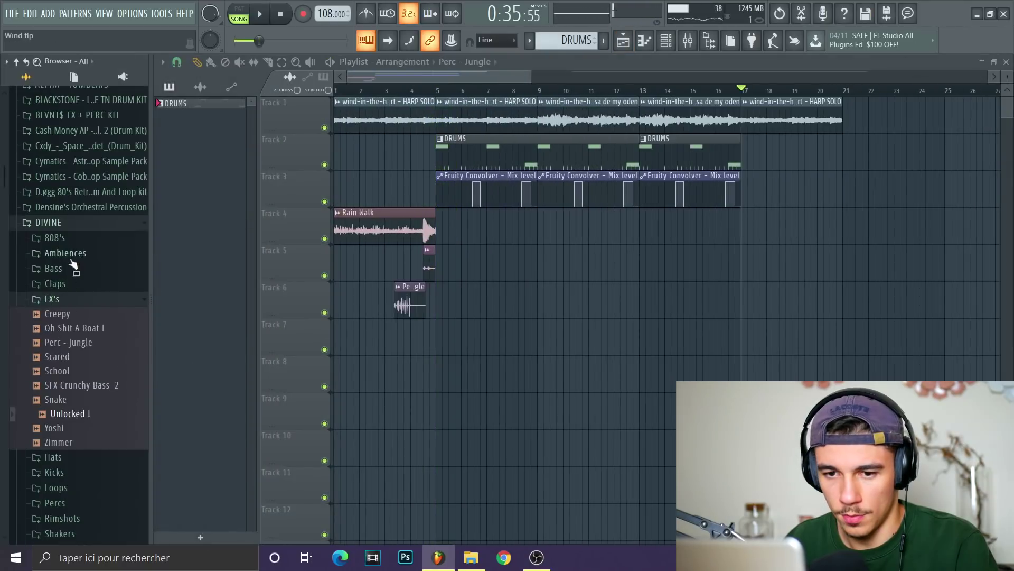
Place the Lost Forest ambience from the DIVINE kit on Track 4 halfway through bar 16, with a curved volume fade-in
click(67, 254)
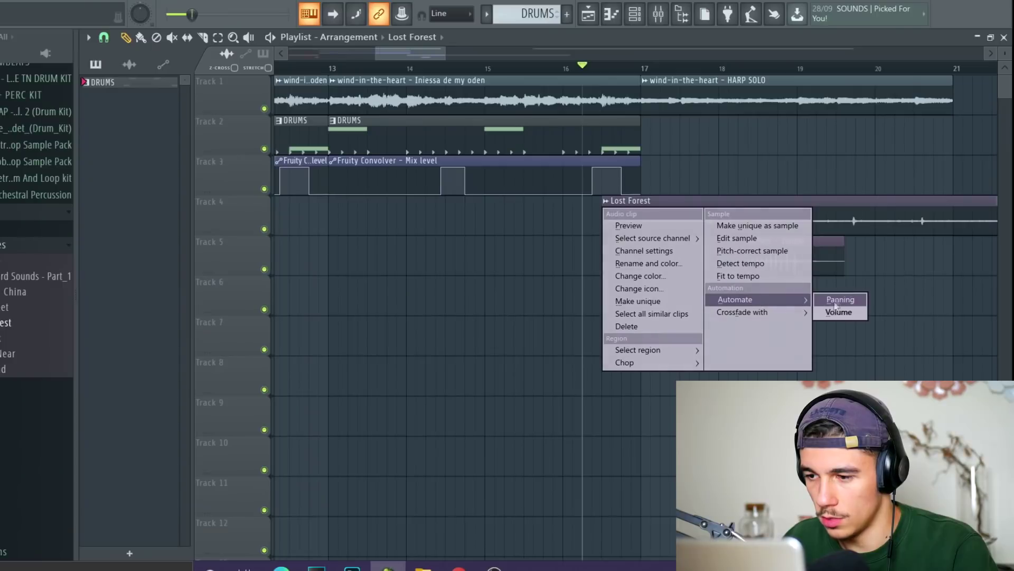
click(856, 305)
drag(606, 209, 643, 215)
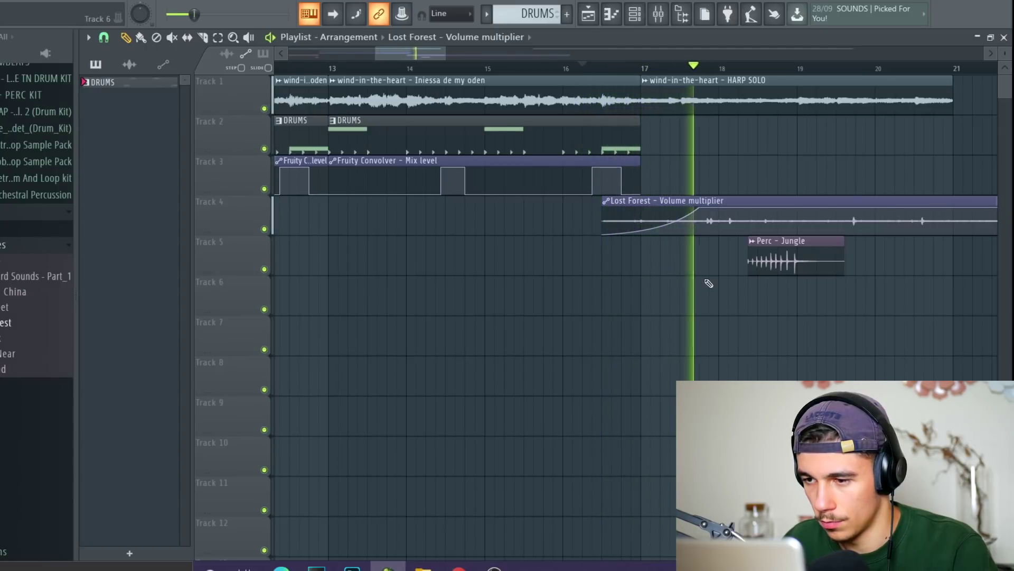
Fade the Lost Forest volume out by bar 21 and move the Perc - Jungle clip on Track 5 to 18:15:00
scroll(712, 219, down, 2)
ctrl+scroll(713, 220, down, 3)
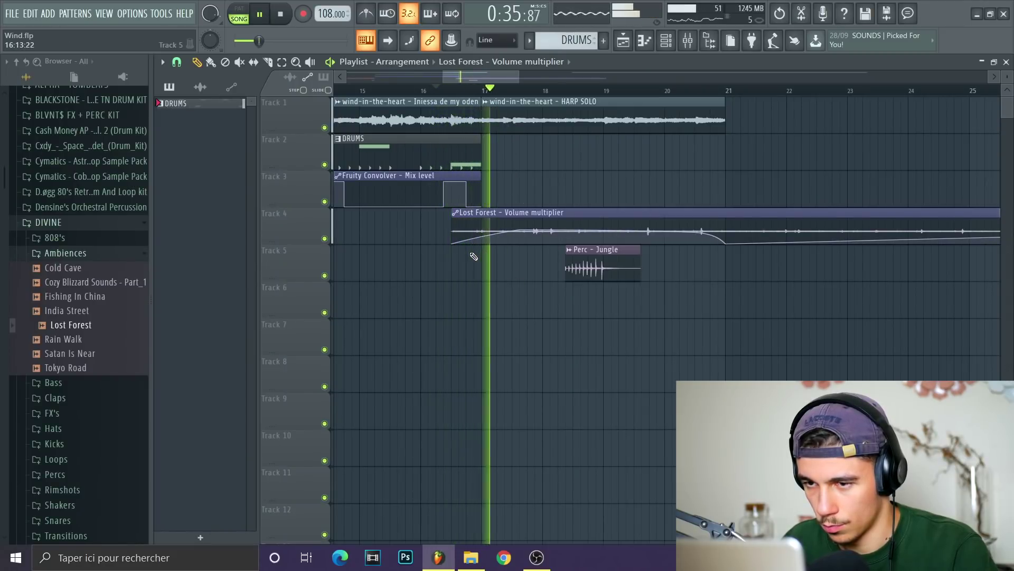
drag(603, 259, 633, 259)
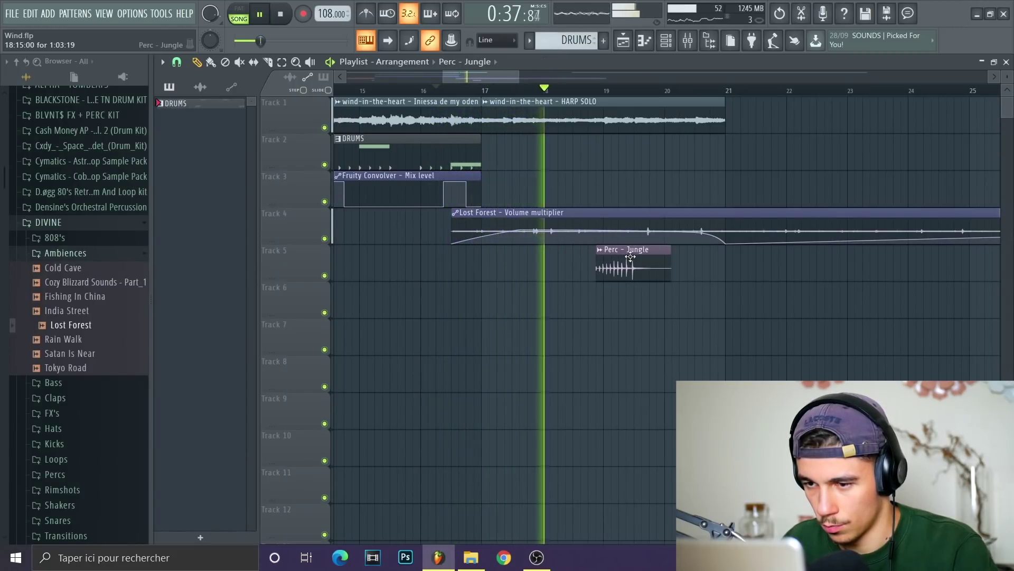